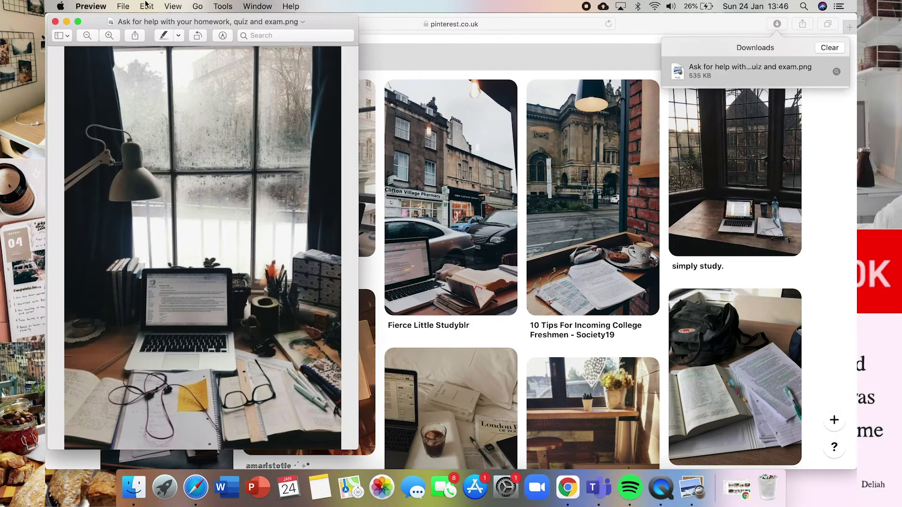
Move the downloaded homework desk image to the Desktop and close its preview.
{"action": "left_click", "coordinate": [124, 6]}
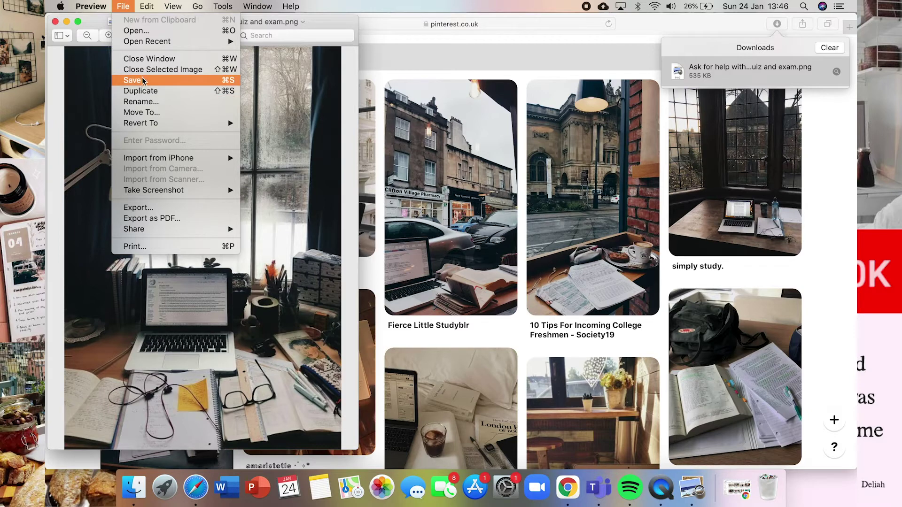
{"action": "left_click", "coordinate": [152, 112]}
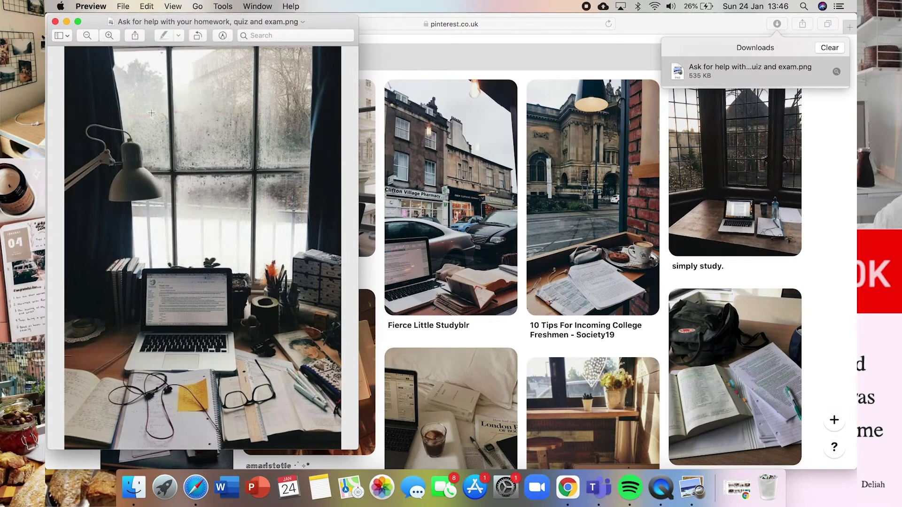
{"action": "left_click", "coordinate": [55, 21]}
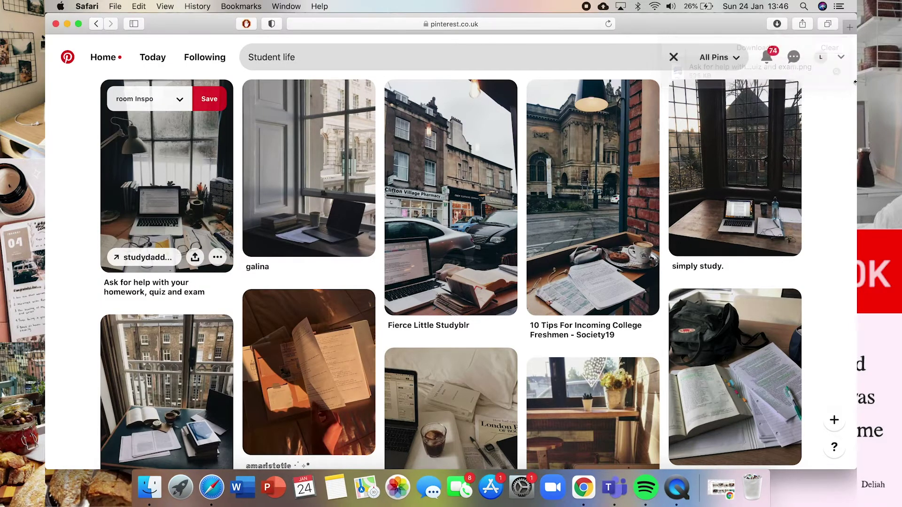
Open canva.com in a new tab, dismiss the team invitation, and start a new Desktop Wallpaper design.
{"action": "left_click", "coordinate": [850, 26]}
{"action": "type", "text": "canva.com"}
{"action": "key", "text": "Return"}
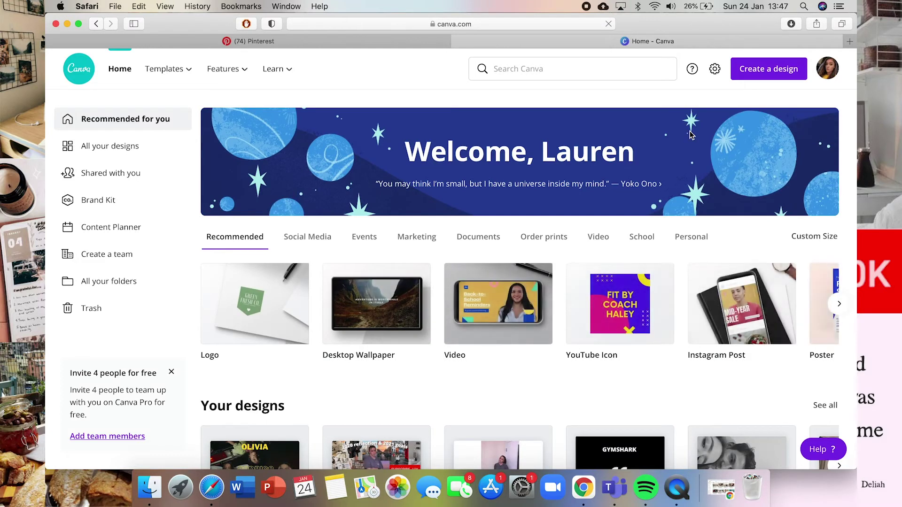
{"action": "left_click", "coordinate": [174, 372]}
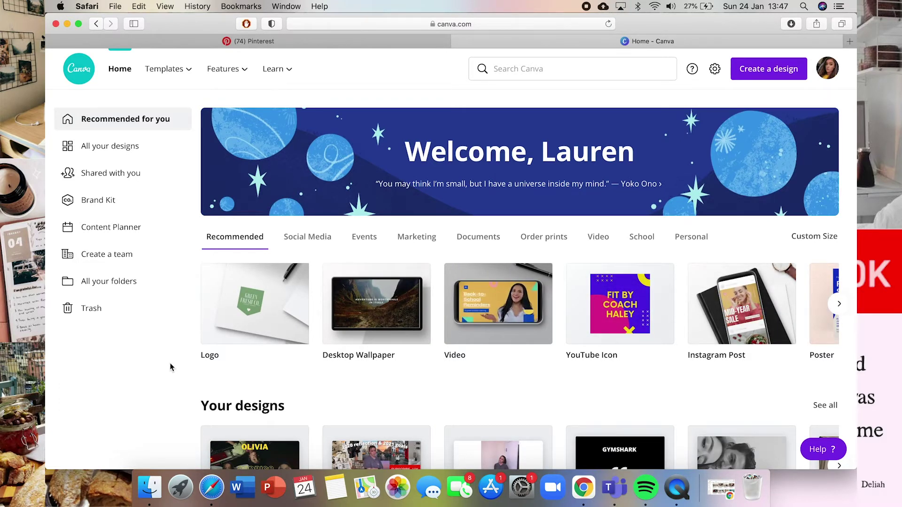
{"action": "left_click", "coordinate": [356, 325]}
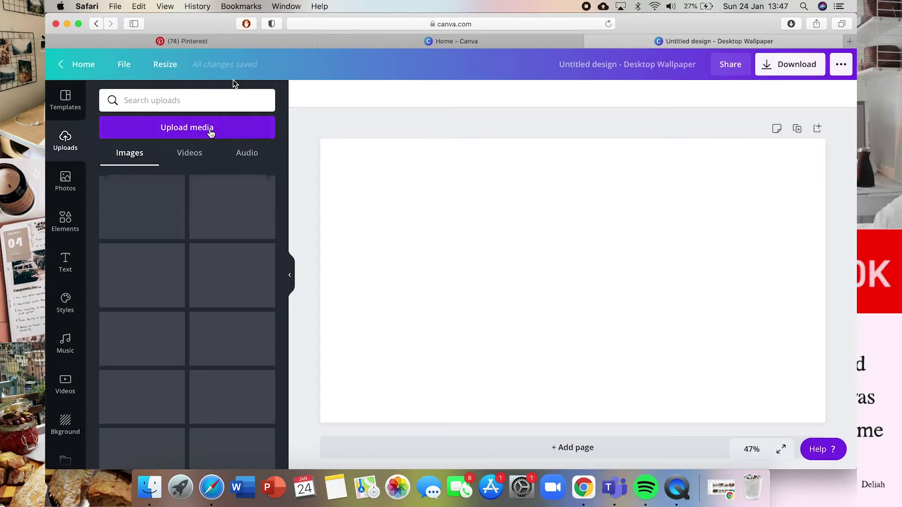
Upload "Ask for help with your homework, quiz and exam.png" from the Desktop to the design's media.
{"action": "left_click", "coordinate": [210, 129]}
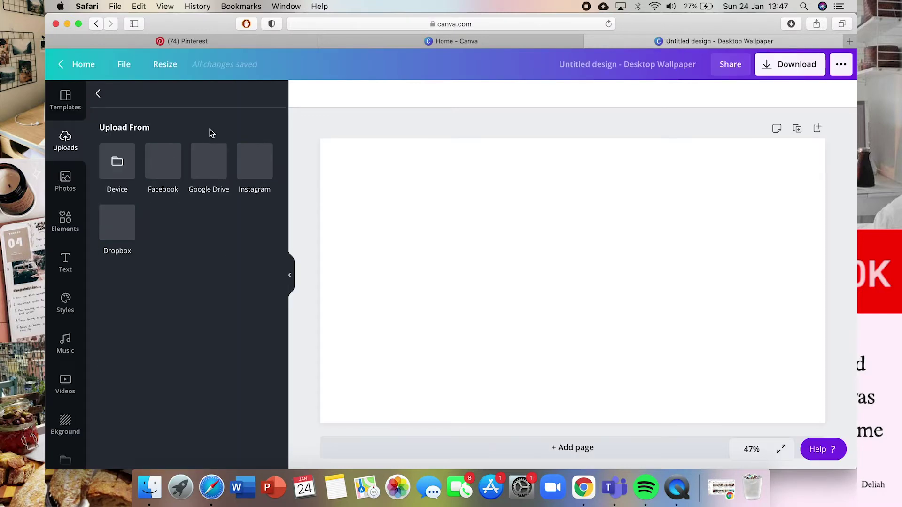
{"action": "left_click", "coordinate": [123, 174]}
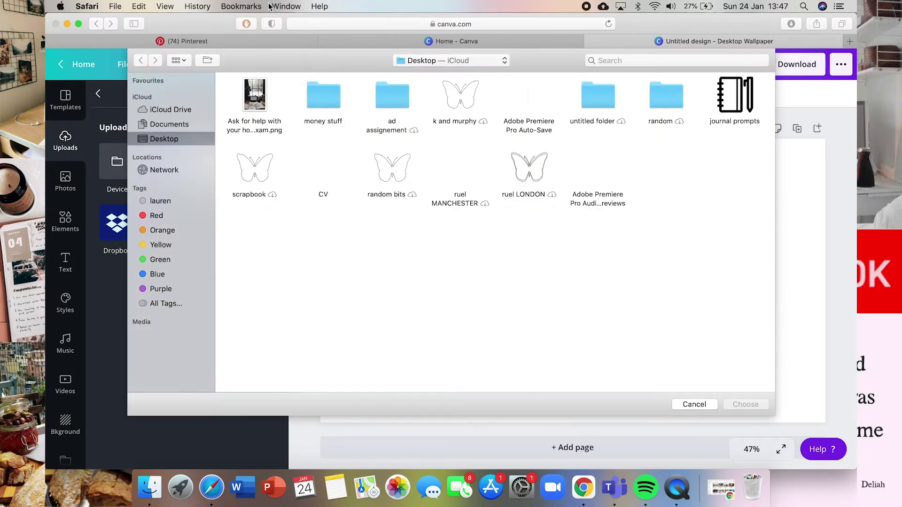
{"action": "left_click", "coordinate": [252, 100]}
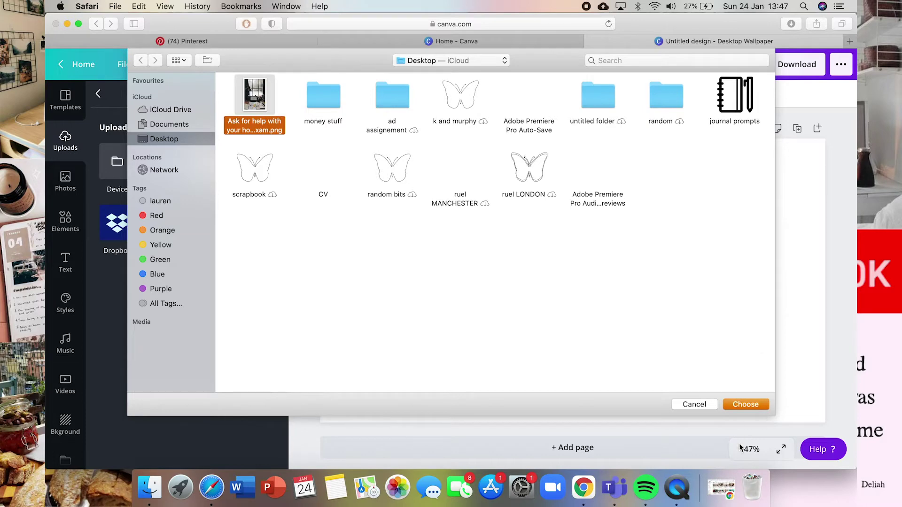
{"action": "left_click", "coordinate": [761, 404]}
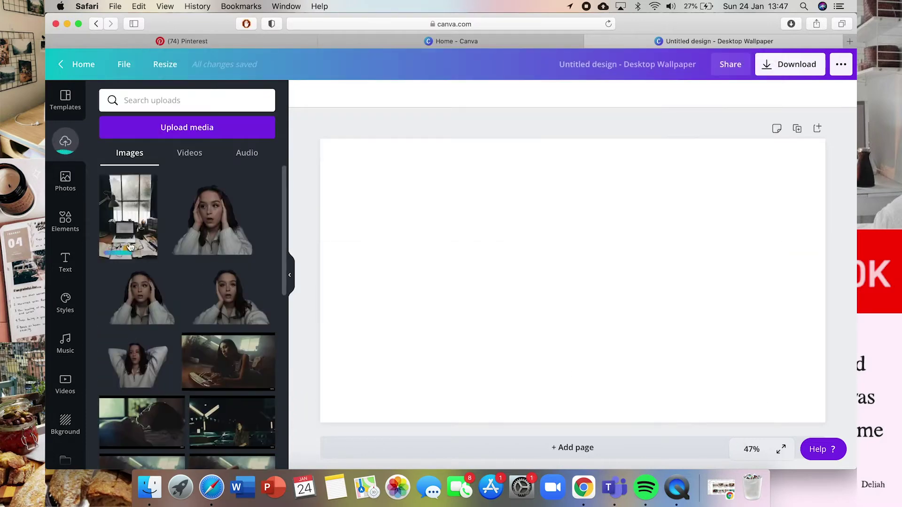
Add the desk photo to the page, place it in the upper-left corner, and scale it down slightly.
{"action": "left_click", "coordinate": [130, 233]}
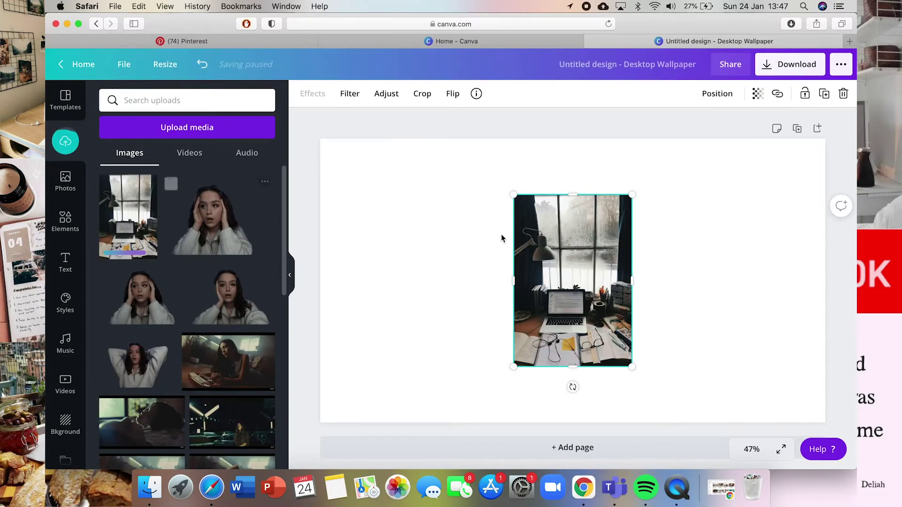
{"action": "left_click_drag", "start_coordinate": [577, 277], "coordinate": [385, 219]}
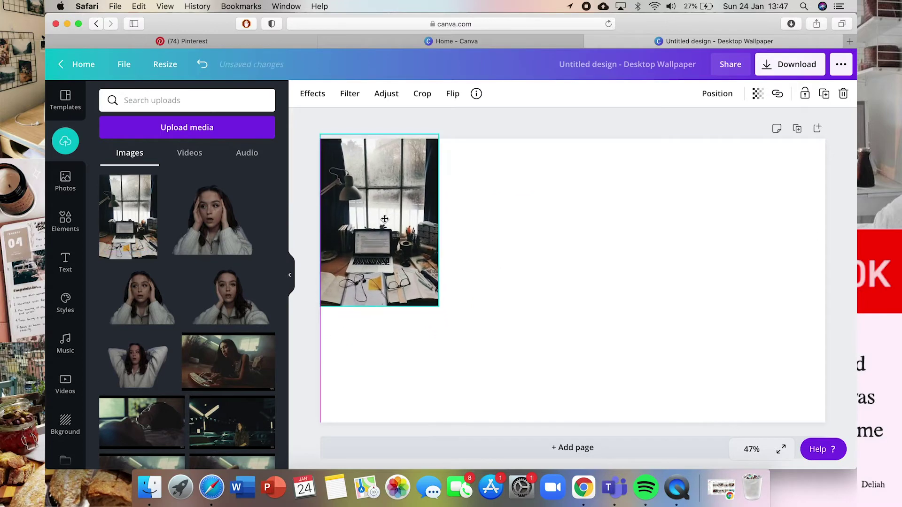
{"action": "left_click_drag", "start_coordinate": [438, 307], "coordinate": [429, 300]}
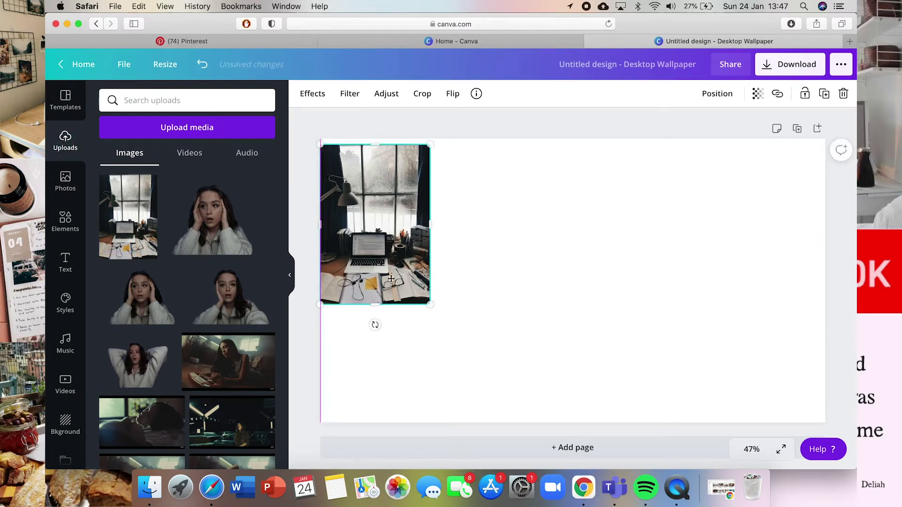
Switch to Pinterest and replace the Student life search with the suggested Indie room idea.
{"action": "left_click", "coordinate": [281, 46]}
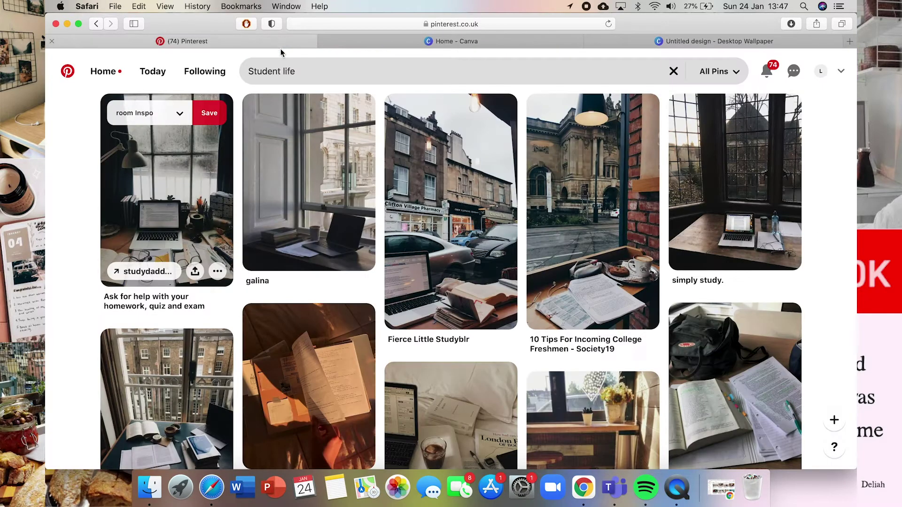
{"action": "left_click", "coordinate": [299, 70]}
{"action": "key", "text": "BackSpace"}
{"action": "key", "text": "BackSpace"}
{"action": "key", "text": "BackSpace"}
{"action": "key", "text": "BackSpace"}
{"action": "key", "text": "BackSpace"}
{"action": "key", "text": "BackSpace"}
{"action": "key", "text": "BackSpace"}
{"action": "key", "text": "BackSpace"}
{"action": "key", "text": "BackSpace"}
{"action": "key", "text": "BackSpace"}
{"action": "key", "text": "BackSpace"}
{"action": "key", "text": "BackSpace"}
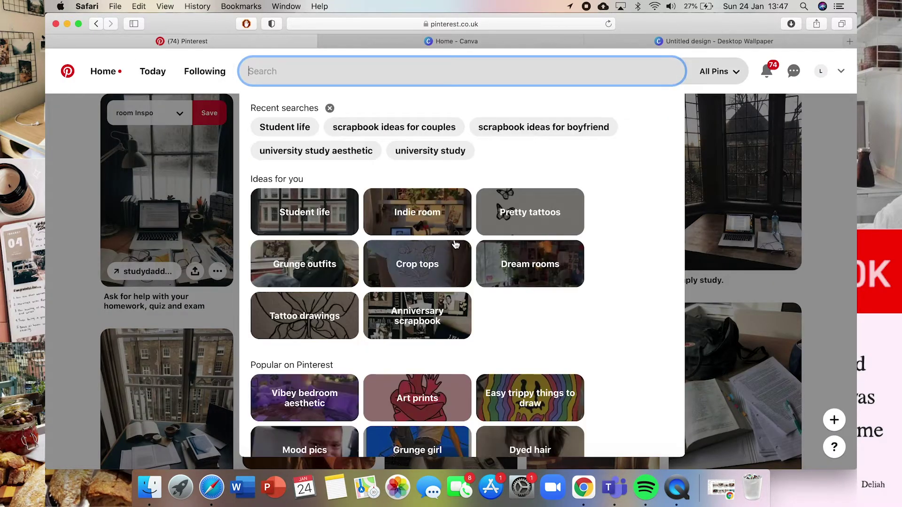
{"action": "left_click", "coordinate": [442, 215]}
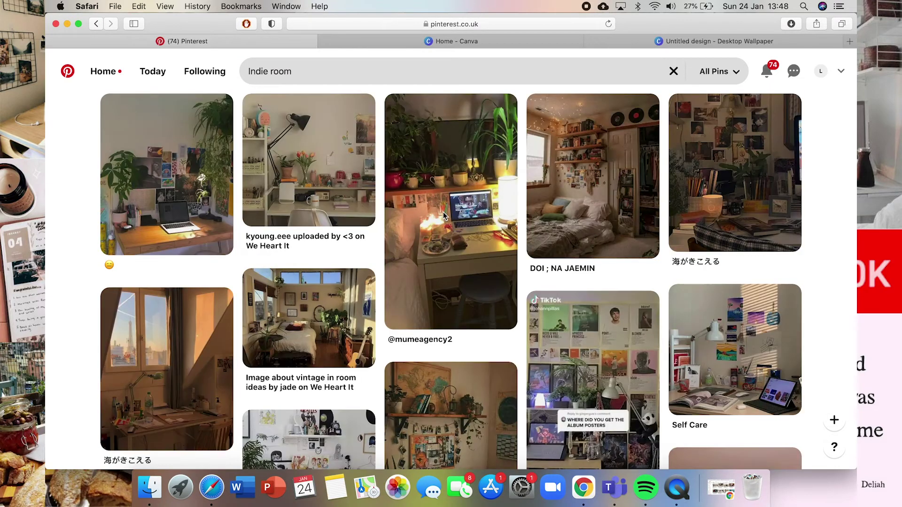
Download the image of the bedroom pin titled "DOI ; NA JAEMIN" and open the downloaded file.
{"action": "left_click", "coordinate": [587, 196]}
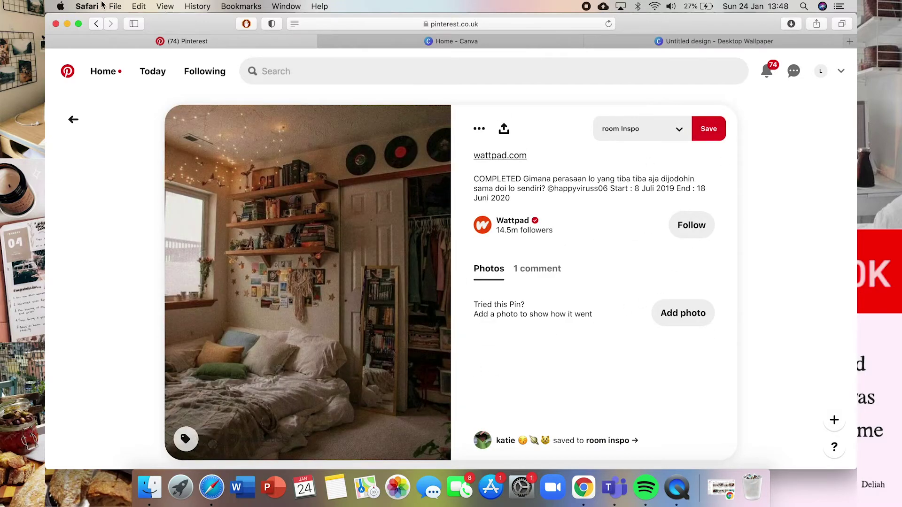
{"action": "left_click", "coordinate": [479, 128]}
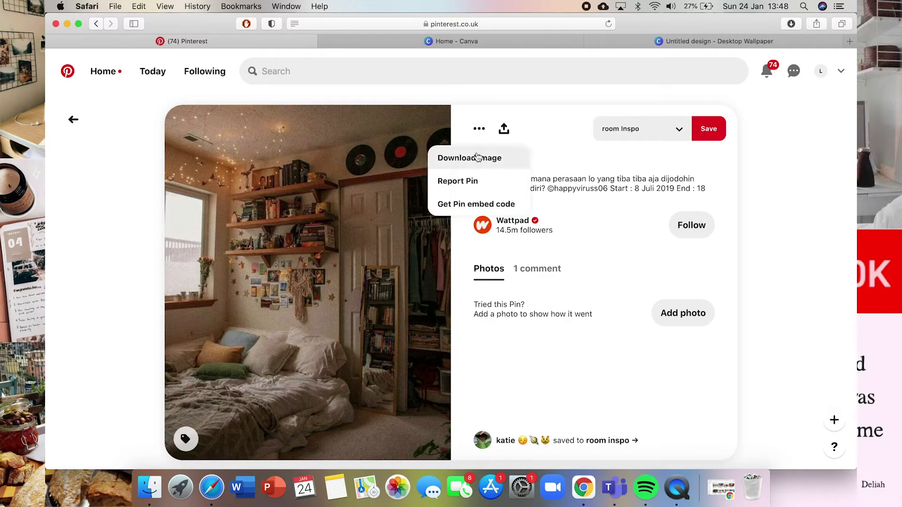
{"action": "left_click", "coordinate": [791, 24]}
{"action": "double_click", "coordinate": [689, 72]}
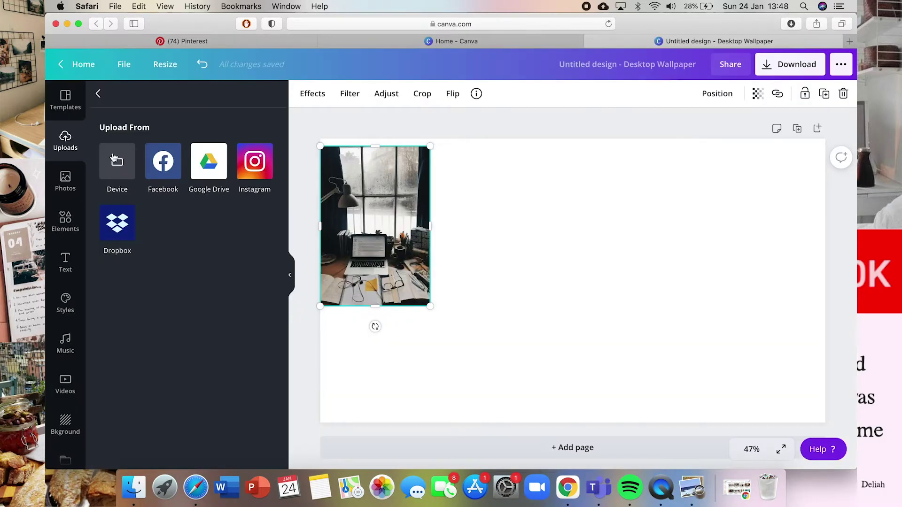
Upload "DOI ; NA JAEMIN.jpg" from the Desktop to the Canva design's media.
{"action": "left_click", "coordinate": [113, 158]}
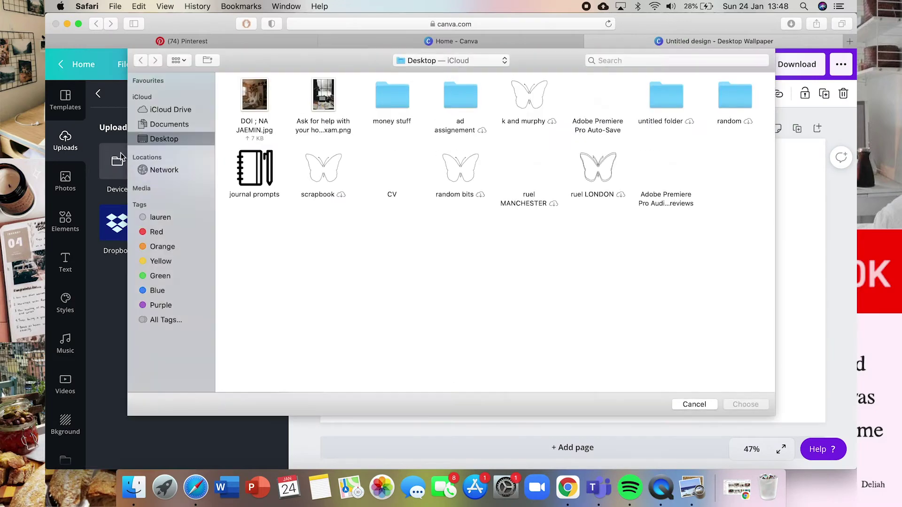
{"action": "left_click", "coordinate": [259, 106]}
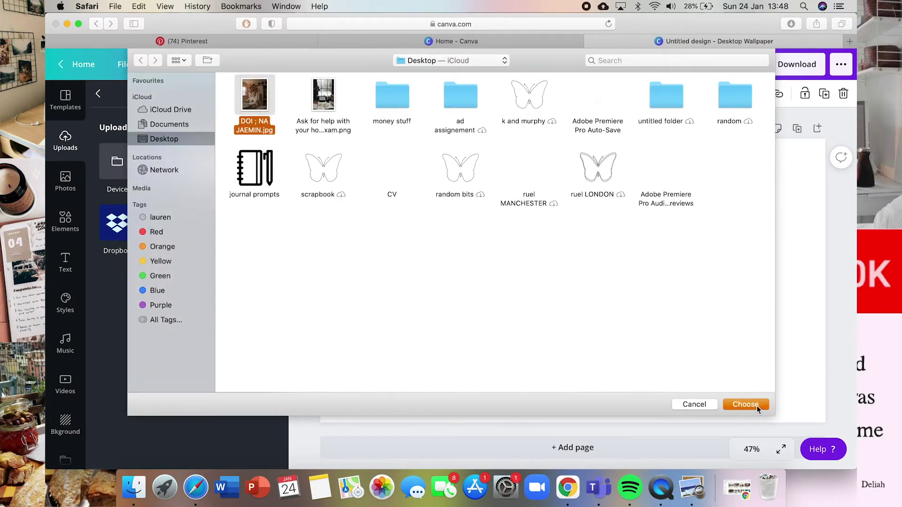
{"action": "left_click", "coordinate": [759, 407]}
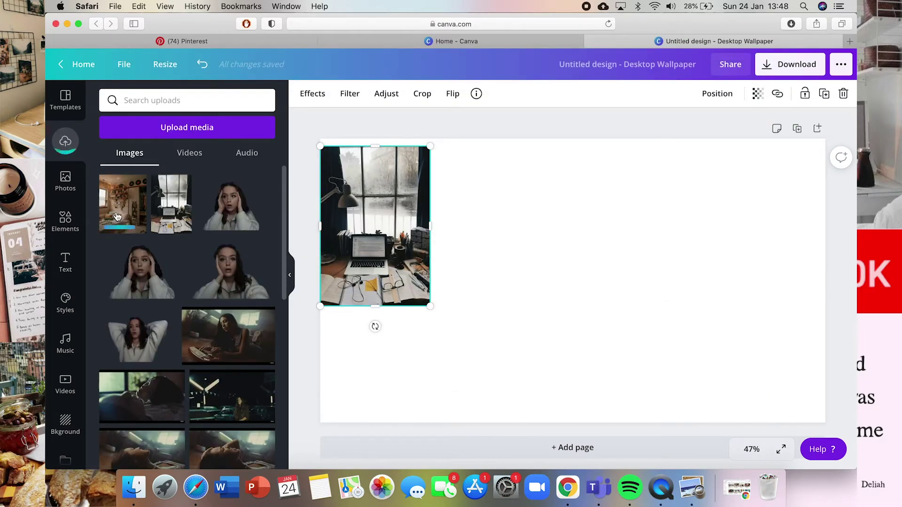
Add the bedroom photo to the page over the desk photo's lower-right corner and scale it down.
{"action": "left_click", "coordinate": [117, 216]}
{"action": "left_click_drag", "start_coordinate": [580, 306], "coordinate": [549, 332]}
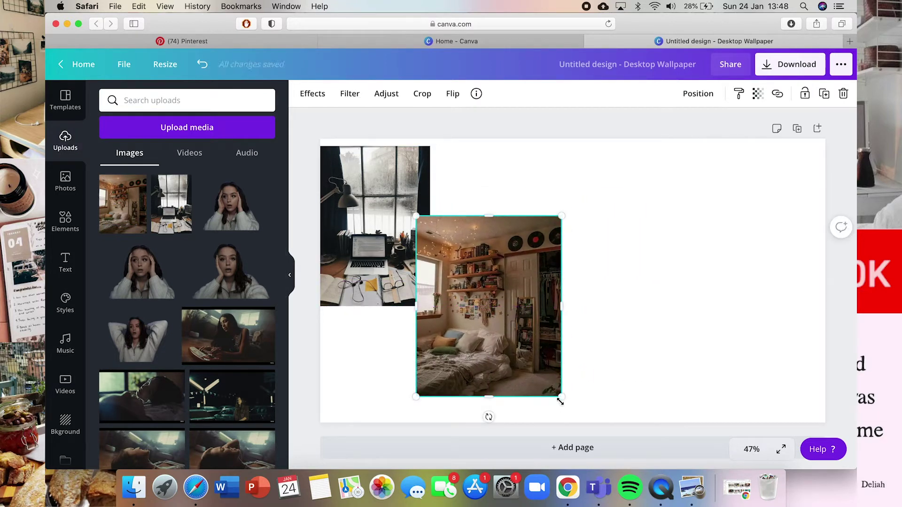
{"action": "left_click_drag", "start_coordinate": [548, 401], "coordinate": [523, 377]}
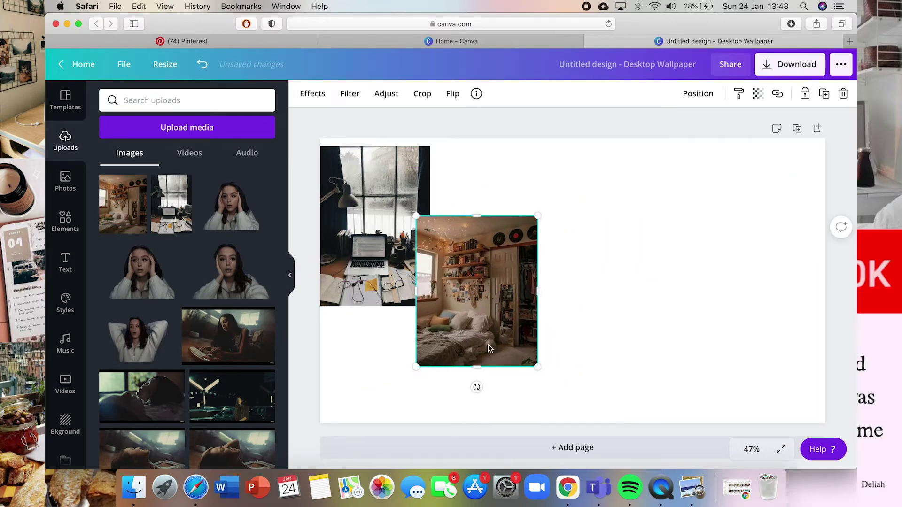
Shift the bedroom photo slightly down and left, and move the desk photo up to the page's top edge.
{"action": "left_click_drag", "start_coordinate": [488, 345], "coordinate": [483, 348]}
{"action": "left_click", "coordinate": [644, 308]}
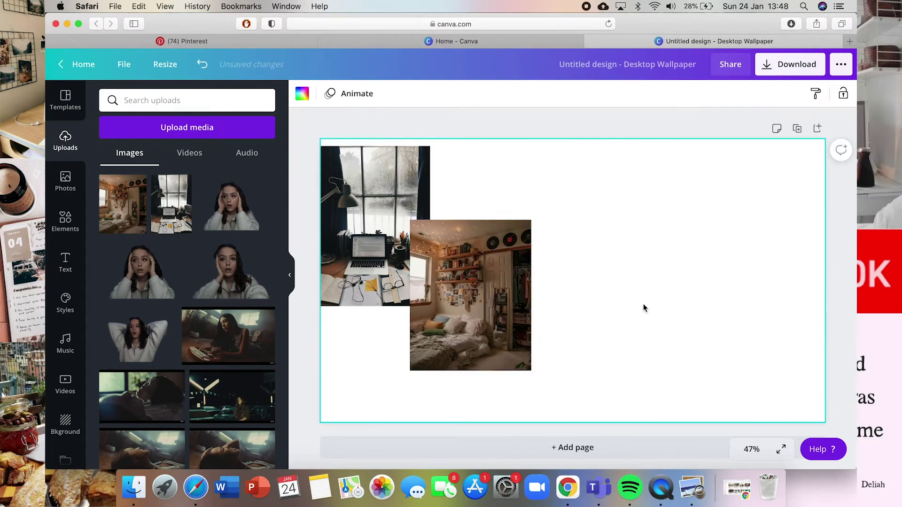
{"action": "left_click_drag", "start_coordinate": [348, 251], "coordinate": [348, 241]}
{"action": "left_click", "coordinate": [579, 294]}
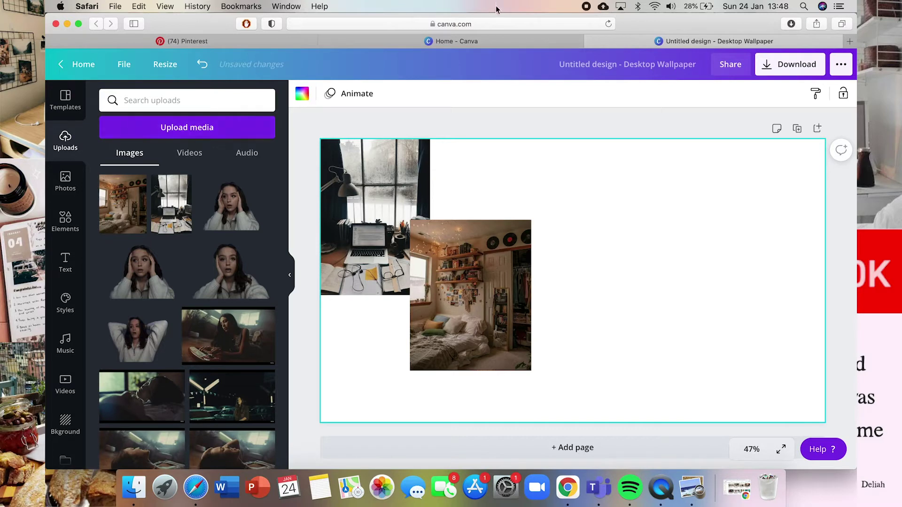
Switch to Pinterest and replace the Indie room search with the suggested Pretty tattoos idea.
{"action": "left_click", "coordinate": [305, 43]}
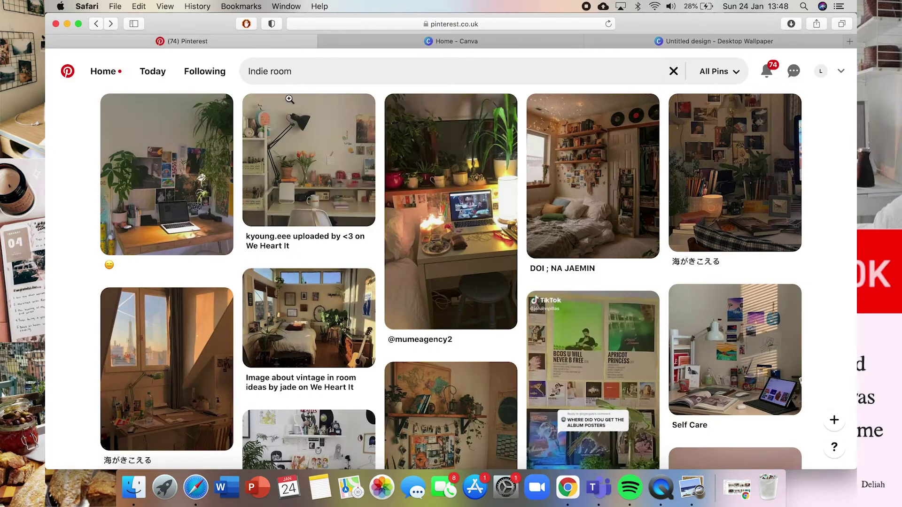
{"action": "left_click", "coordinate": [286, 74]}
{"action": "left_click_drag", "start_coordinate": [311, 69], "coordinate": [196, 70]}
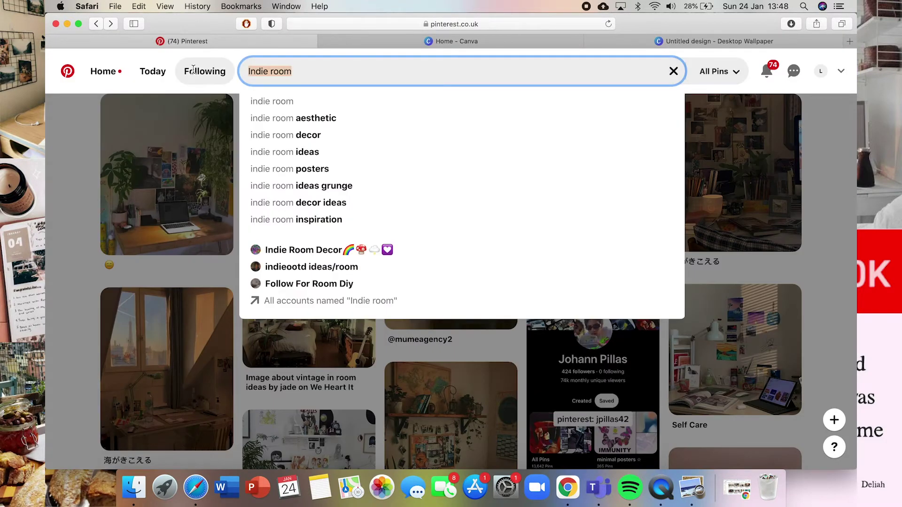
{"action": "key", "text": "BackSpace"}
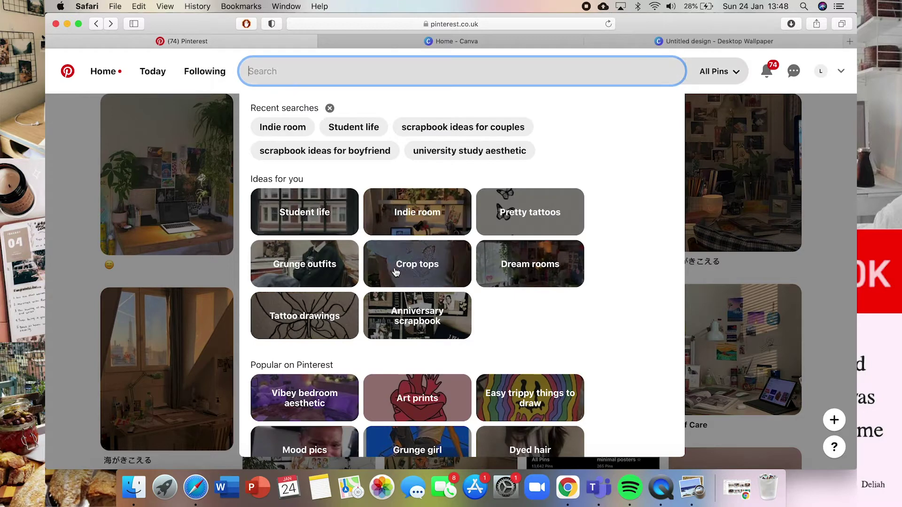
{"action": "left_click", "coordinate": [516, 227]}
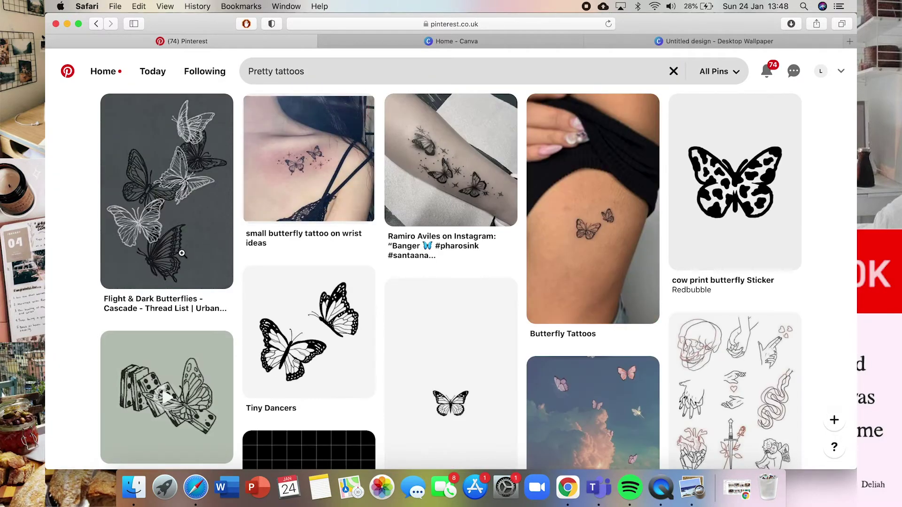
Download the "Flight & Dark Butterflies" pin's image and upload it from the Desktop to the Canva design.
{"action": "left_click", "coordinate": [170, 219]}
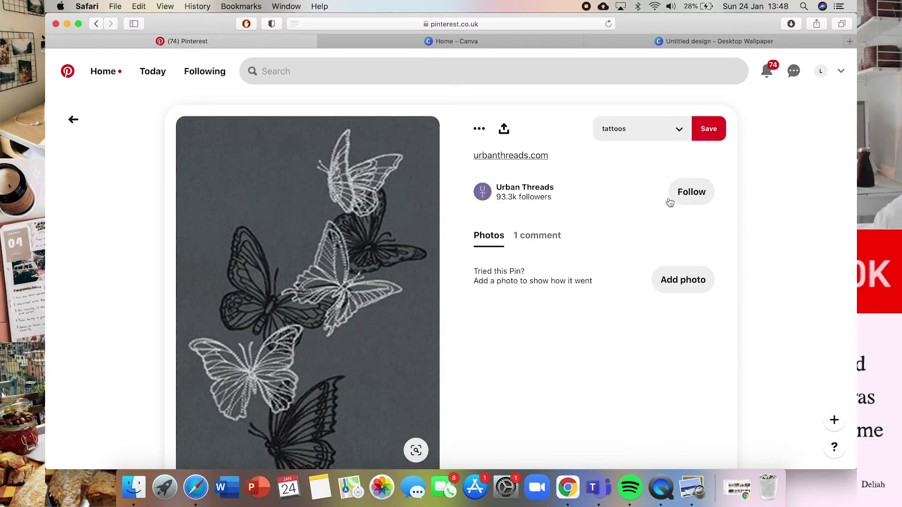
{"action": "left_click", "coordinate": [479, 129]}
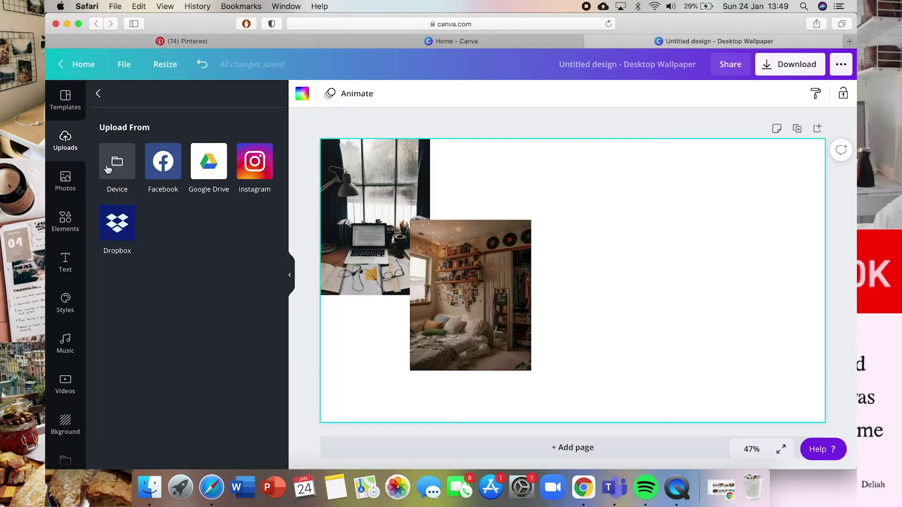
{"action": "left_click", "coordinate": [108, 166]}
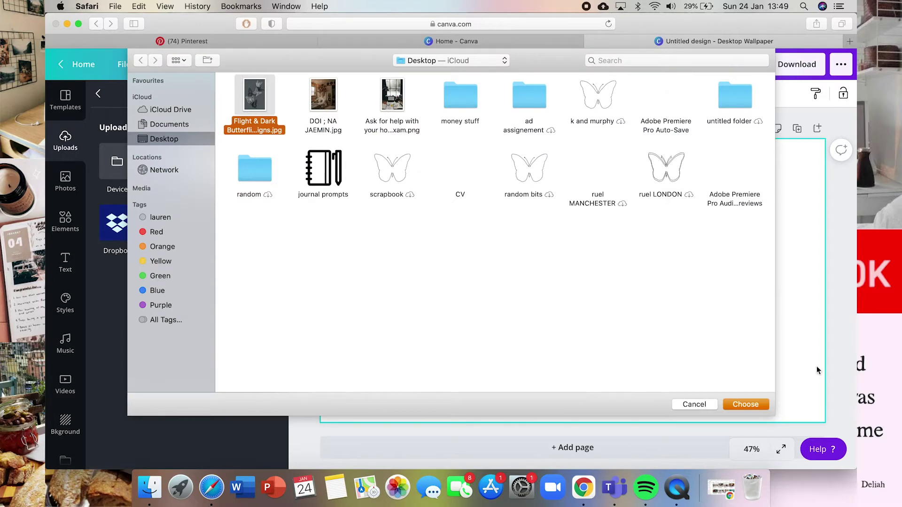
{"action": "left_click", "coordinate": [746, 404]}
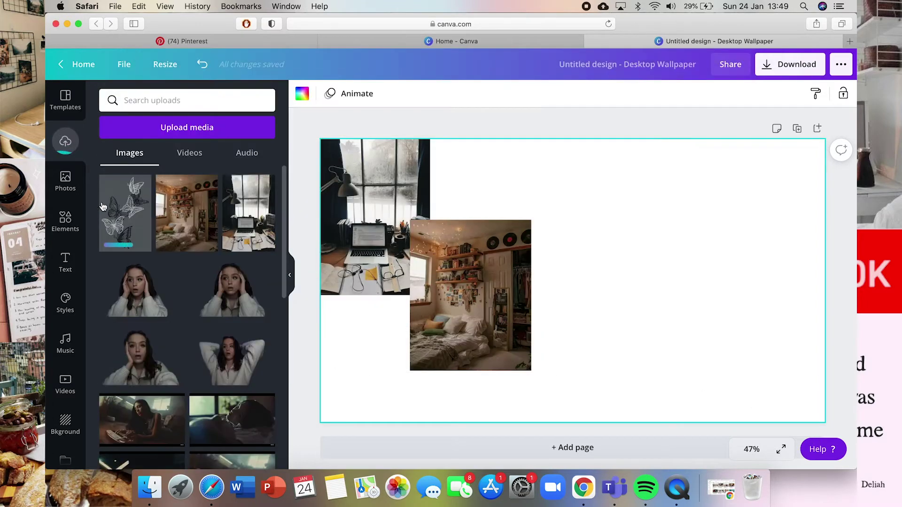
Add the butterfly image to the page, scale it down, and place it over the bedroom photo's lower-right corner.
{"action": "left_click", "coordinate": [113, 208]}
{"action": "left_click_drag", "start_coordinate": [602, 320], "coordinate": [628, 357]}
{"action": "left_click_drag", "start_coordinate": [655, 397], "coordinate": [544, 402]}
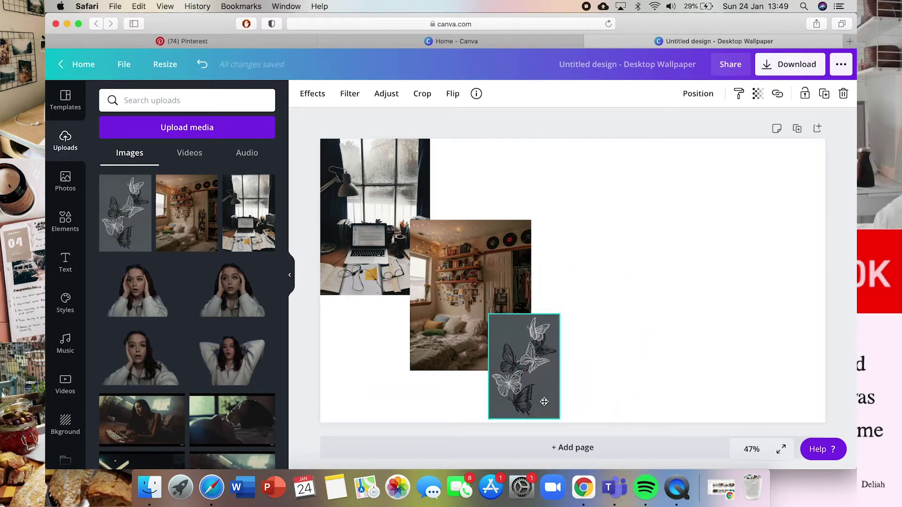
Move the butterfly image to the page's bottom edge beside the bedroom photo and send it backward behind that photo.
{"action": "left_click_drag", "start_coordinate": [537, 390], "coordinate": [564, 369]}
{"action": "left_click", "coordinate": [409, 276]}
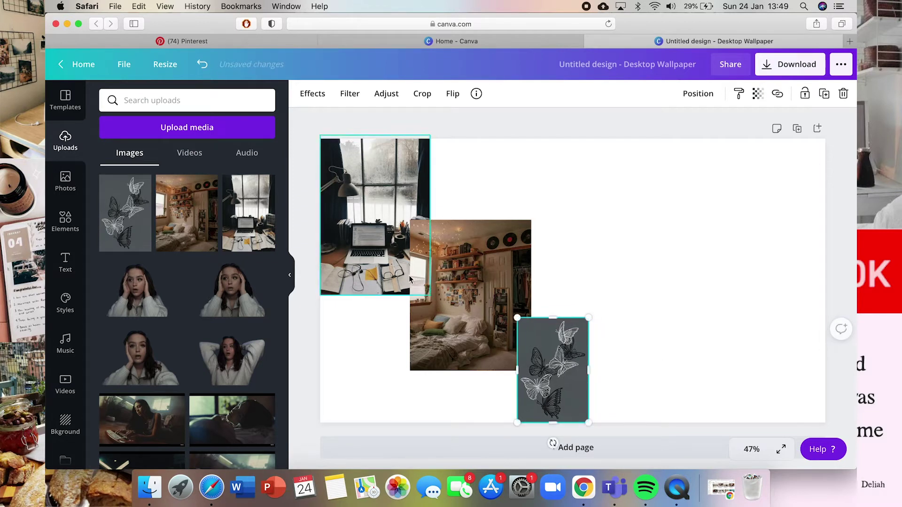
{"action": "right_click", "coordinate": [409, 276]}
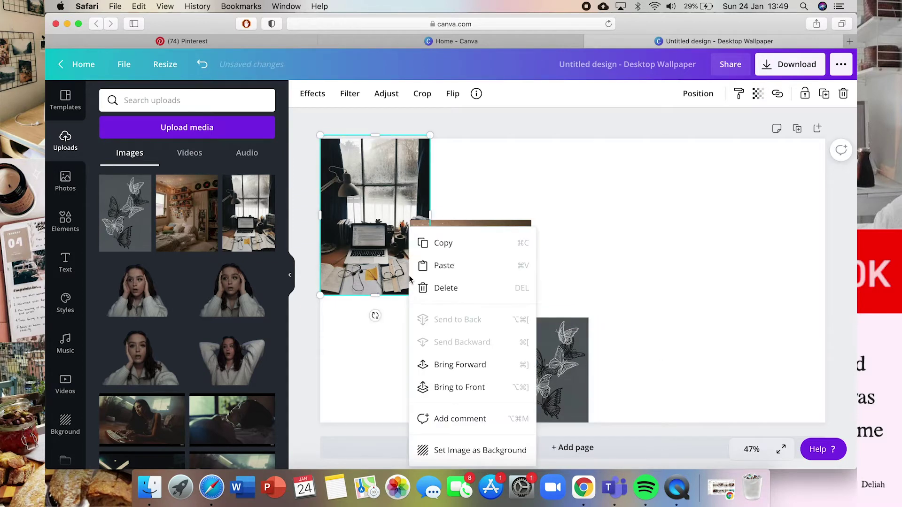
{"action": "left_click", "coordinate": [606, 379]}
{"action": "left_click", "coordinate": [606, 376]}
{"action": "left_click", "coordinate": [558, 371]}
{"action": "right_click", "coordinate": [558, 371]}
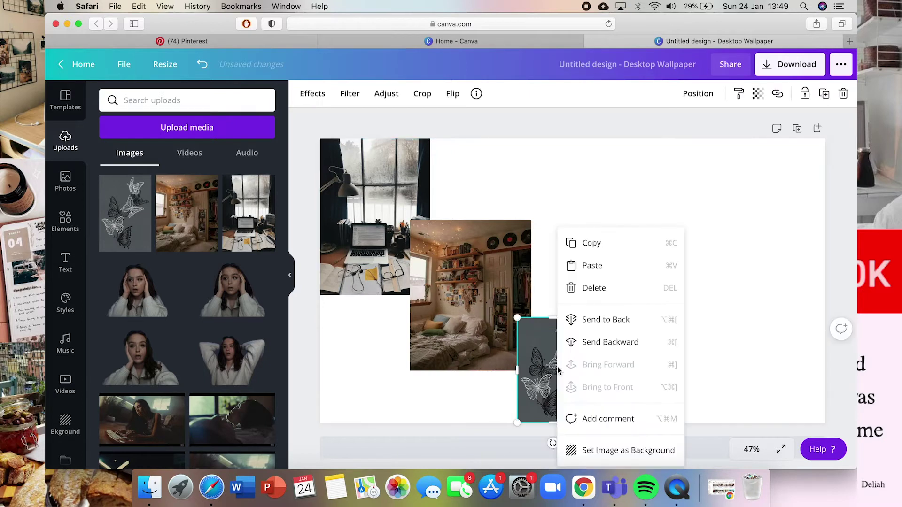
{"action": "left_click", "coordinate": [599, 351]}
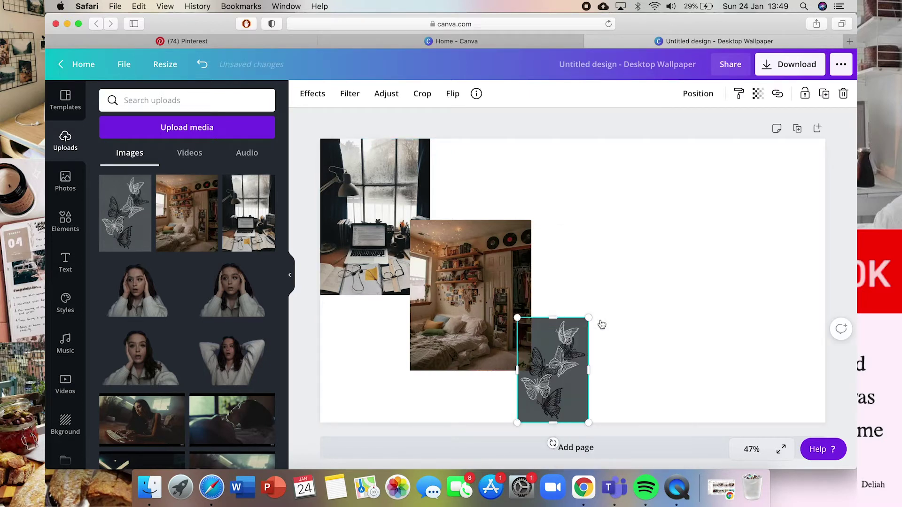
{"action": "left_click", "coordinate": [654, 346]}
{"action": "left_click", "coordinate": [559, 368]}
{"action": "left_click", "coordinate": [620, 369]}
Paste the green Hawaii sweatshirt photo onto the page, resize it, and fit it into the page's upper-right corner.
{"action": "key", "text": "super+v"}
{"action": "left_click_drag", "start_coordinate": [583, 339], "coordinate": [671, 328]}
{"action": "left_click_drag", "start_coordinate": [709, 224], "coordinate": [816, 181]}
{"action": "left_click_drag", "start_coordinate": [707, 325], "coordinate": [664, 358]}
{"action": "left_click", "coordinate": [632, 240]}
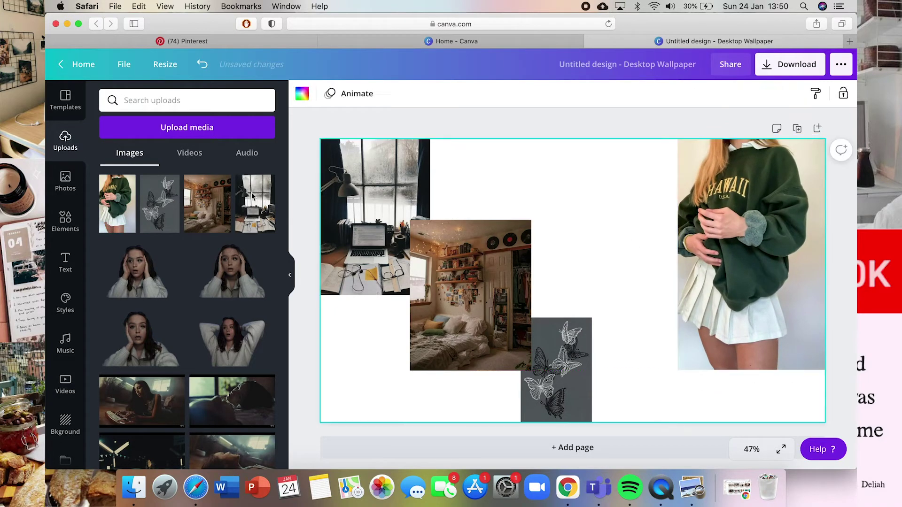
Browse the text font combinations and add the yellow neon "SHINE SHINE SHINE" design to the page.
{"action": "left_click", "coordinate": [65, 263]}
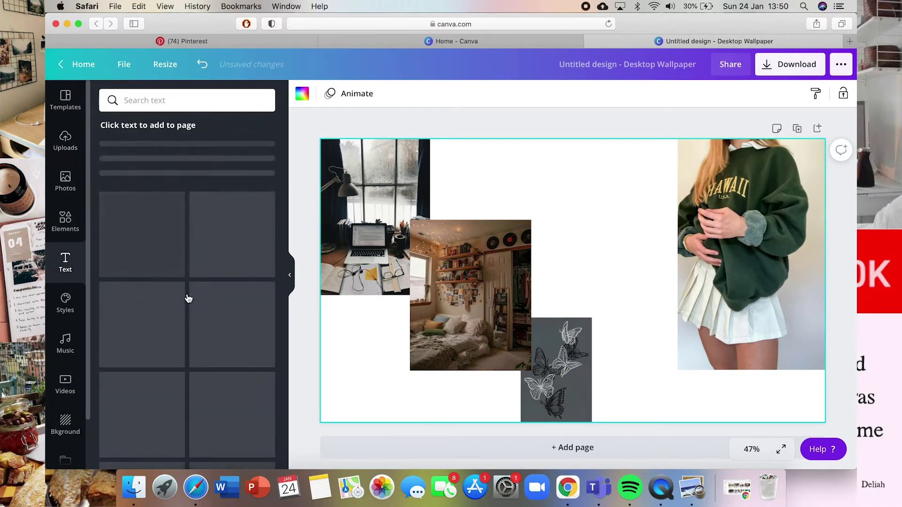
{"action": "scroll", "coordinate": [231, 332], "scroll_direction": "down", "scroll_amount": 6}
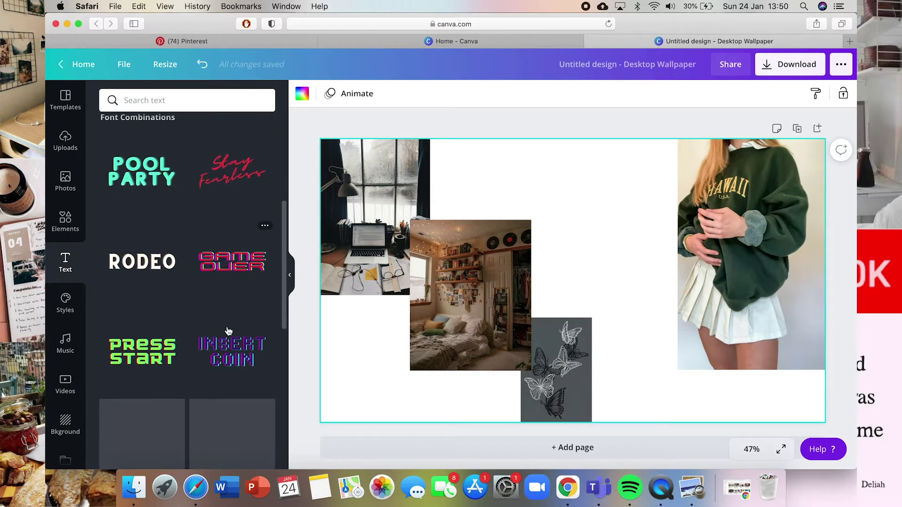
{"action": "scroll", "coordinate": [229, 332], "scroll_direction": "down", "scroll_amount": 5}
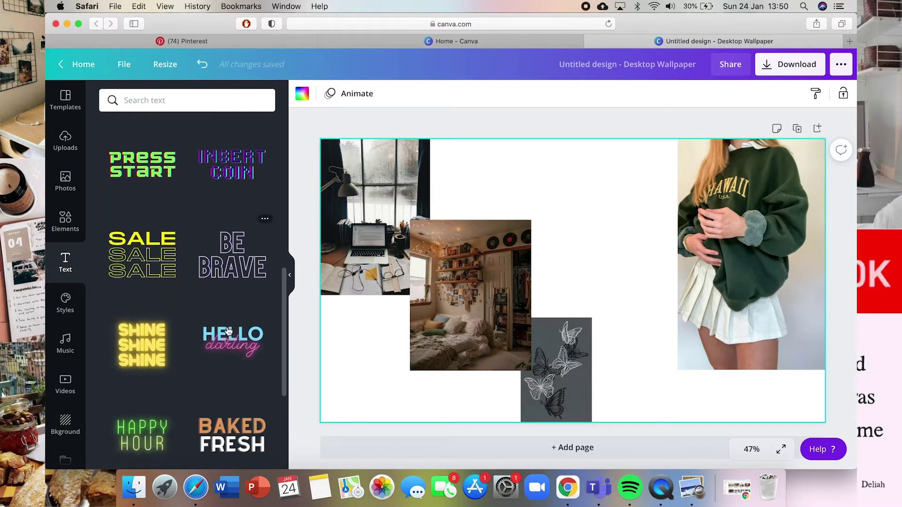
{"action": "scroll", "coordinate": [229, 332], "scroll_direction": "down", "scroll_amount": 3}
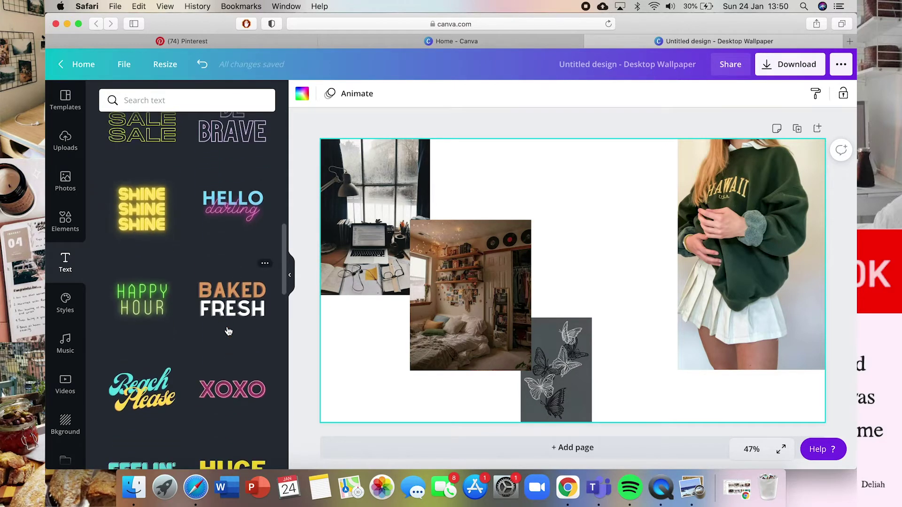
{"action": "left_click", "coordinate": [64, 228]}
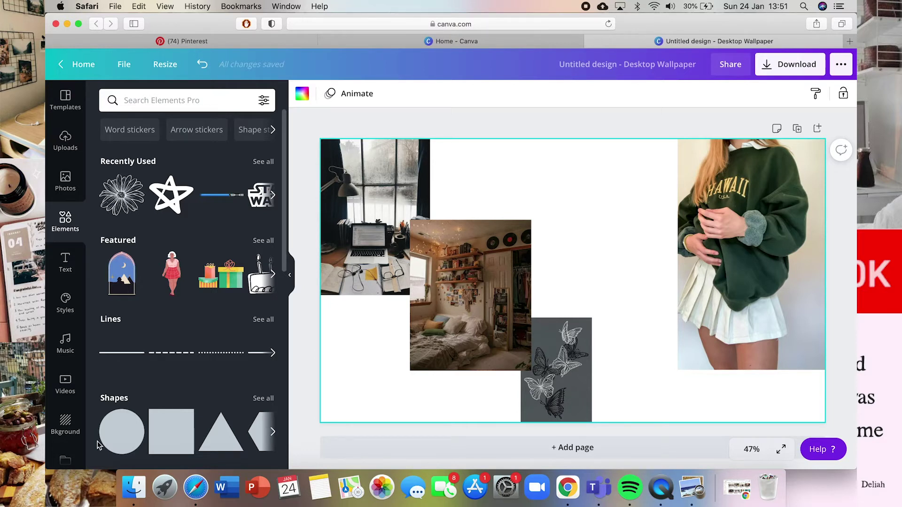
{"action": "left_click", "coordinate": [65, 266]}
{"action": "scroll", "coordinate": [197, 245], "scroll_direction": "down", "scroll_amount": 10}
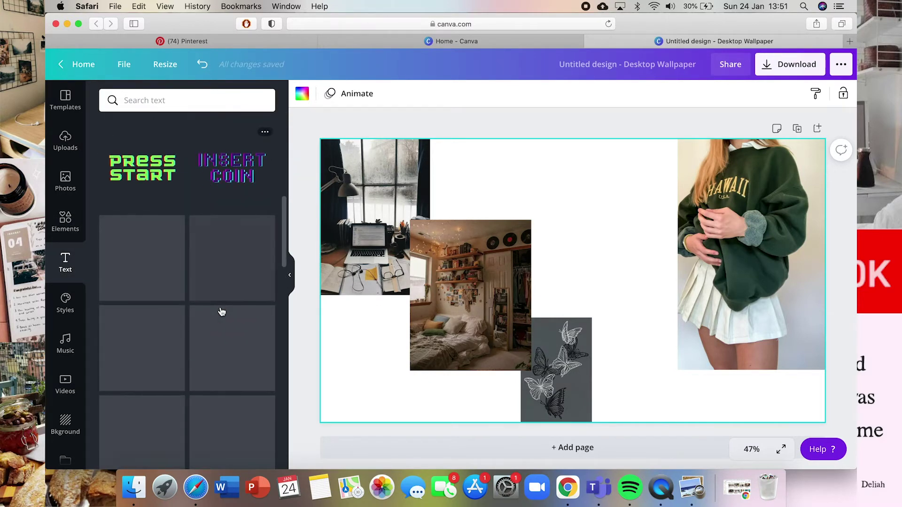
{"action": "scroll", "coordinate": [202, 318], "scroll_direction": "down", "scroll_amount": 1}
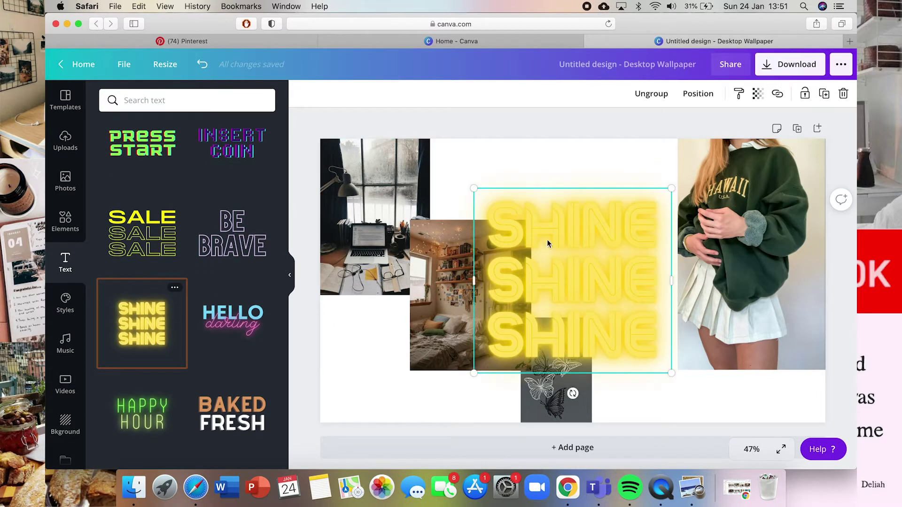
Delete the lower two lines of the neon text design, keeping a single "SHINE".
{"action": "left_click", "coordinate": [651, 348]}
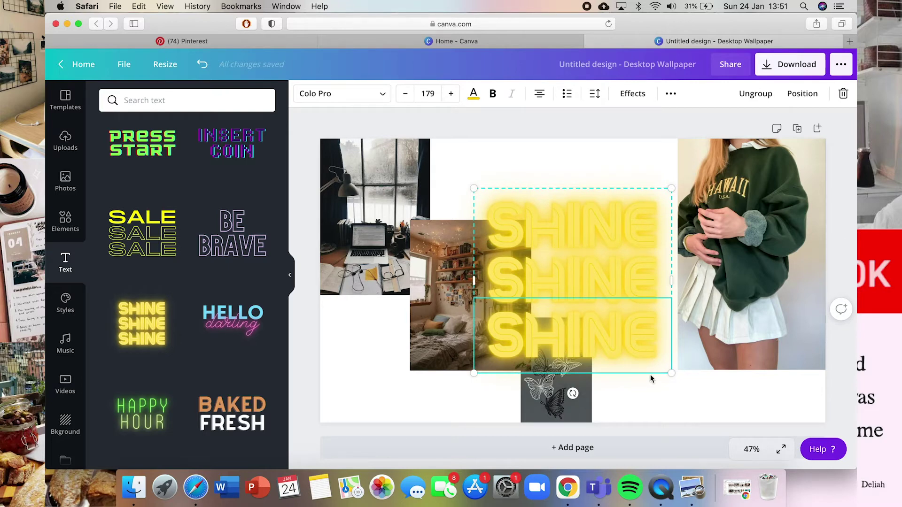
{"action": "key", "text": "BackSpace"}
{"action": "left_click", "coordinate": [641, 282]}
{"action": "key", "text": "BackSpace"}
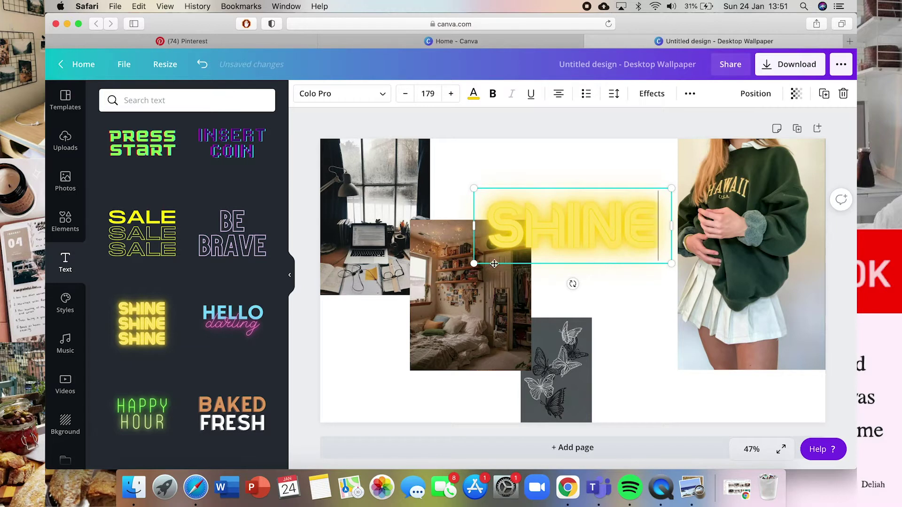
Move the neon "SHINE" text over the lower edge of the sweatshirt photo.
{"action": "left_click_drag", "start_coordinate": [563, 265], "coordinate": [695, 371]}
{"action": "left_click", "coordinate": [800, 396]}
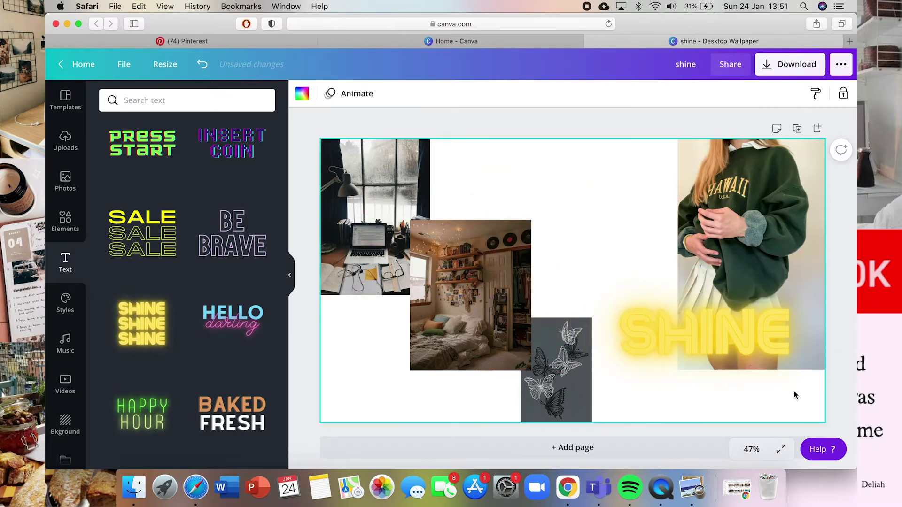
{"action": "left_click_drag", "start_coordinate": [740, 344], "coordinate": [744, 356]}
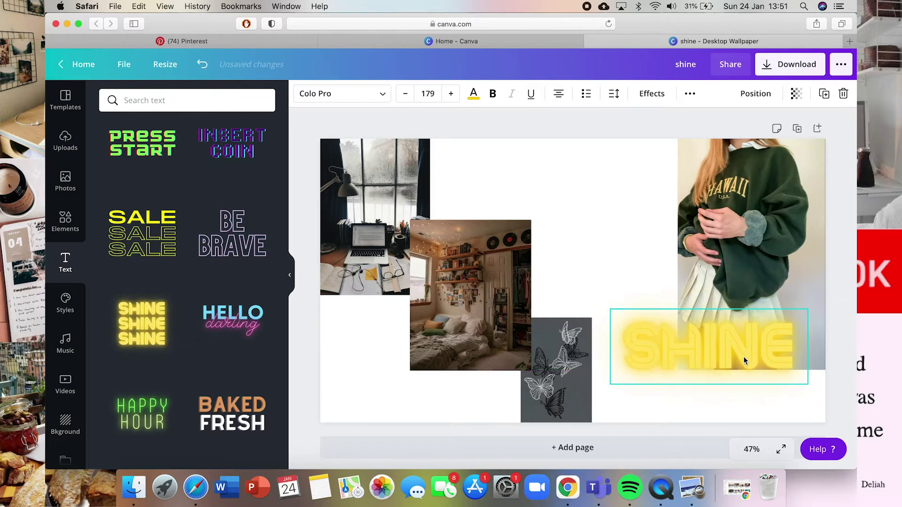
{"action": "left_click", "coordinate": [432, 405]}
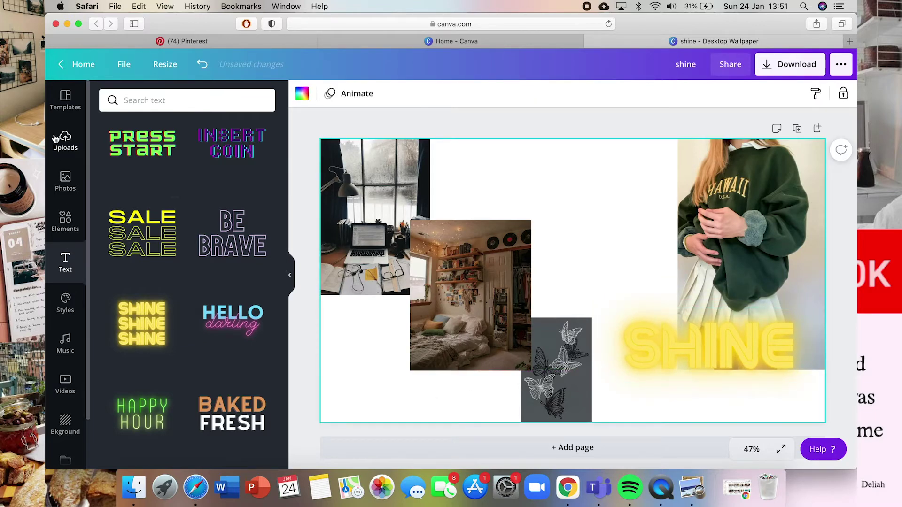
Add the recently used hand-drawn star element, scale it down, and place it over the bedroom photo's lower part.
{"action": "left_click", "coordinate": [61, 226]}
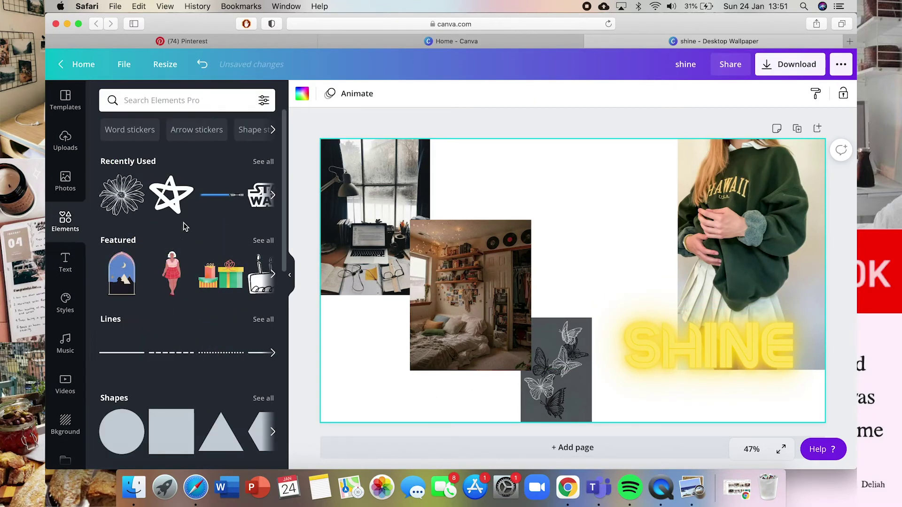
{"action": "left_click", "coordinate": [173, 201]}
{"action": "left_click_drag", "start_coordinate": [566, 280], "coordinate": [454, 348]}
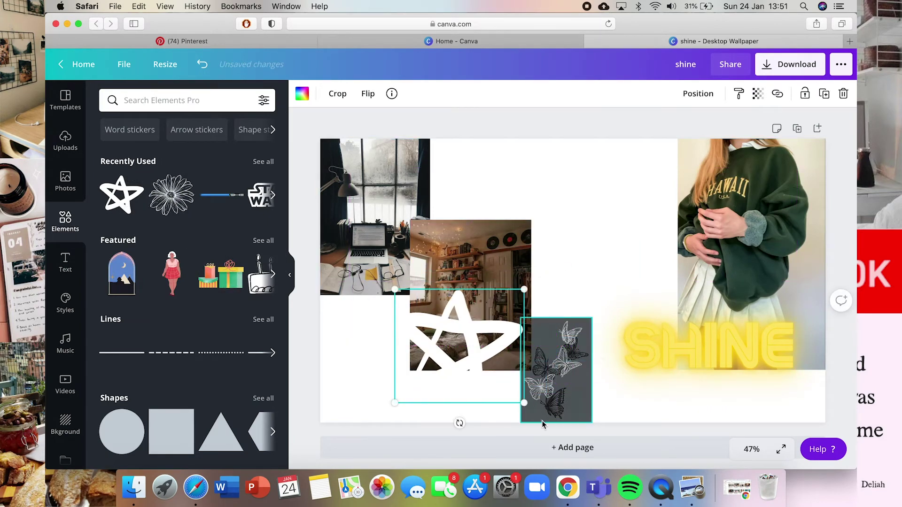
{"action": "left_click_drag", "start_coordinate": [525, 403], "coordinate": [499, 377]}
{"action": "left_click_drag", "start_coordinate": [458, 357], "coordinate": [492, 346]}
Recolour the star with the document's yellow, shrink it, and place it where the bedroom photo meets the butterfly image.
{"action": "left_click", "coordinate": [302, 93]}
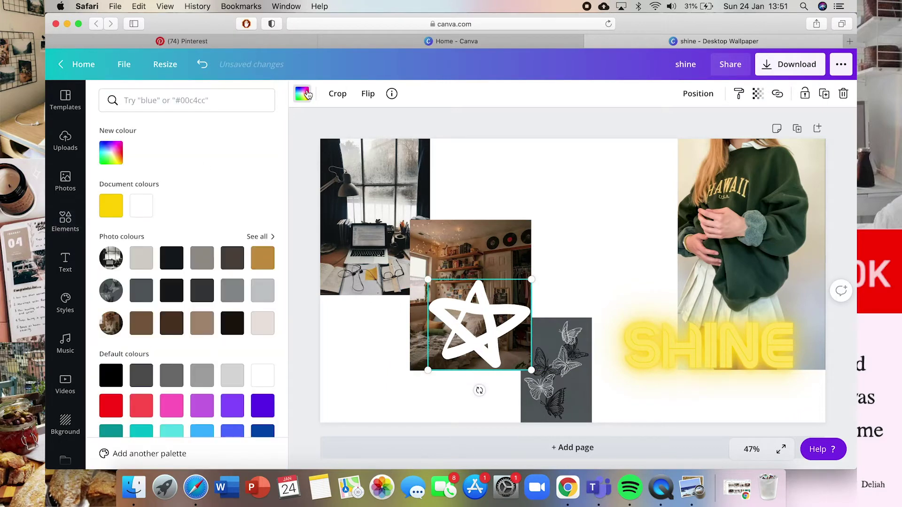
{"action": "left_click", "coordinate": [107, 216]}
{"action": "left_click", "coordinate": [487, 272]}
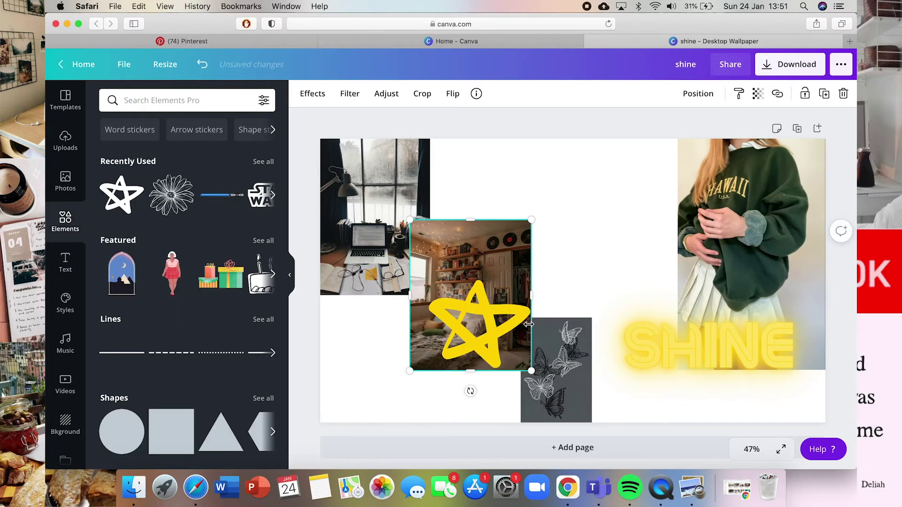
{"action": "left_click", "coordinate": [529, 367]}
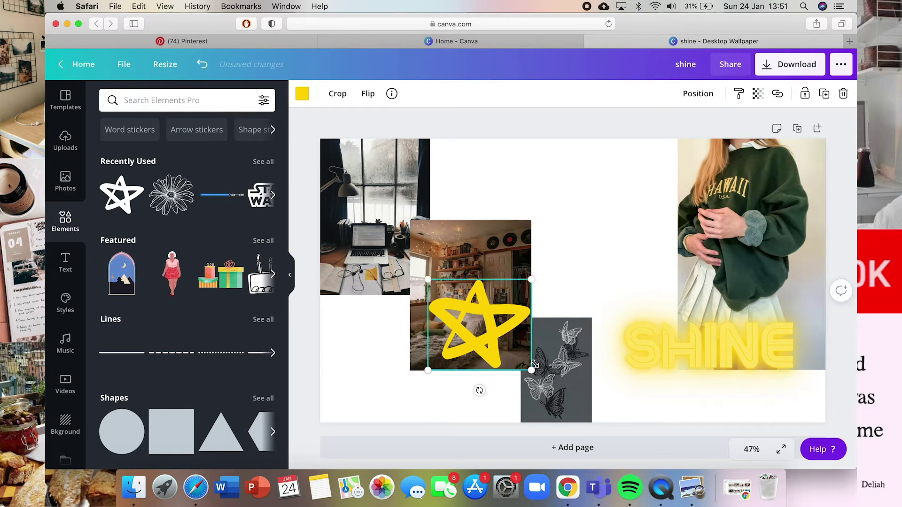
{"action": "left_click_drag", "start_coordinate": [531, 369], "coordinate": [497, 349]}
Scale down "The Fool" tarot card from the Featured elements and place it against the sweatshirt photo's upper-left side.
{"action": "left_click_drag", "start_coordinate": [566, 257], "coordinate": [654, 195]}
{"action": "left_click_drag", "start_coordinate": [629, 278], "coordinate": [636, 263]}
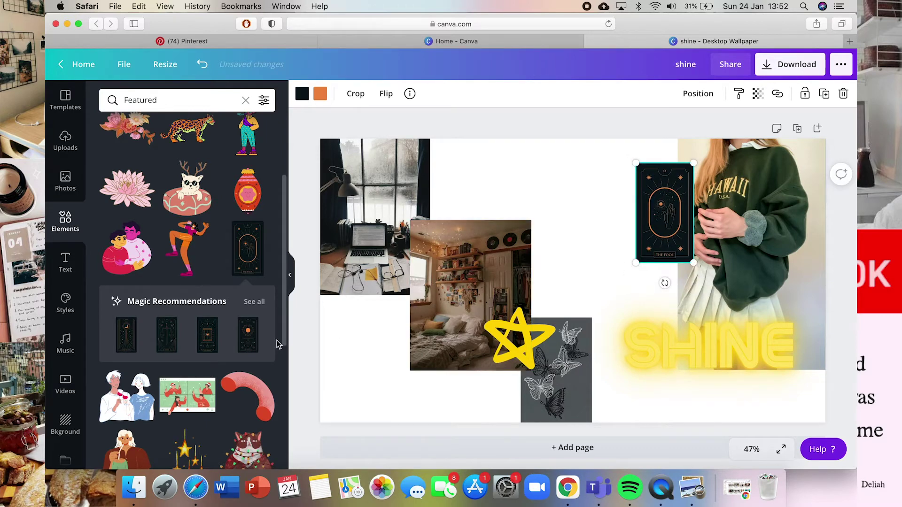
Add the round desert night illustration with the cactus from the Featured elements, scale it down, and place it below the desk photo.
{"action": "scroll", "coordinate": [241, 378], "scroll_direction": "down", "scroll_amount": 10}
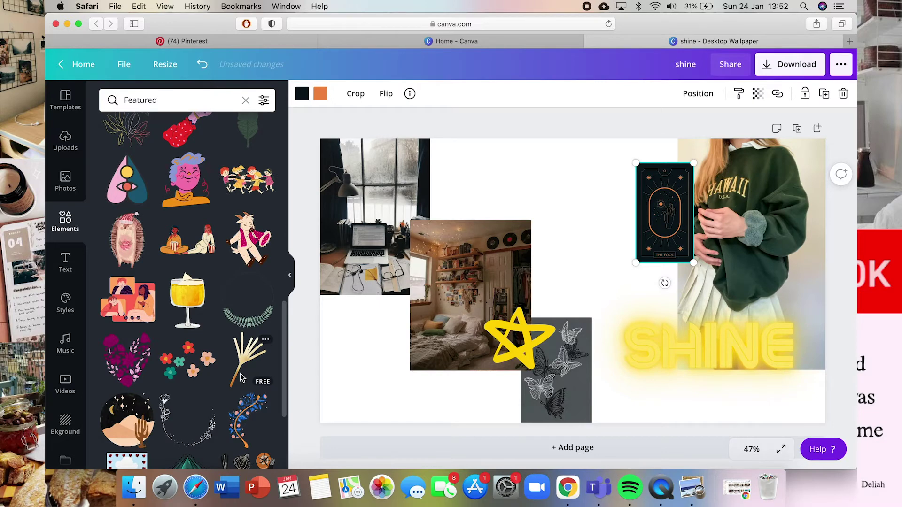
{"action": "scroll", "coordinate": [241, 376], "scroll_direction": "down", "scroll_amount": 5}
{"action": "scroll", "coordinate": [241, 378], "scroll_direction": "down", "scroll_amount": 8}
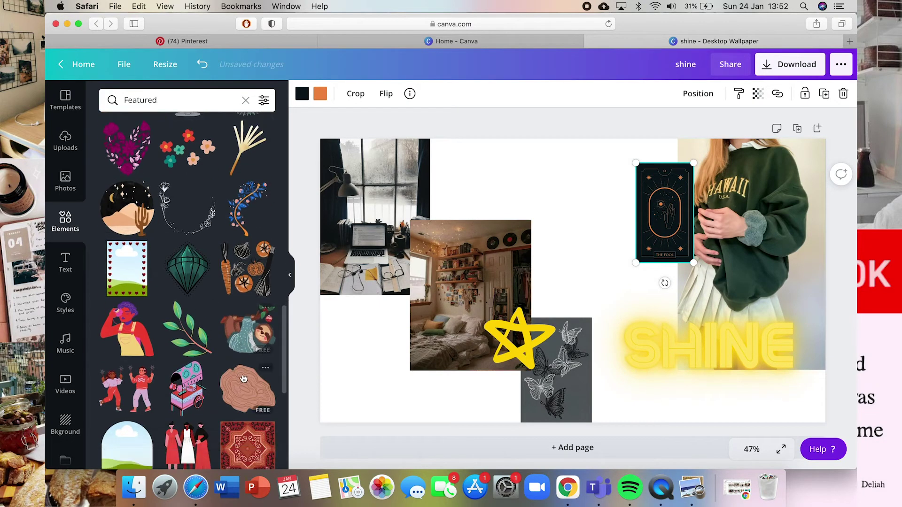
{"action": "left_click", "coordinate": [127, 231]}
{"action": "left_click_drag", "start_coordinate": [529, 312], "coordinate": [374, 354]}
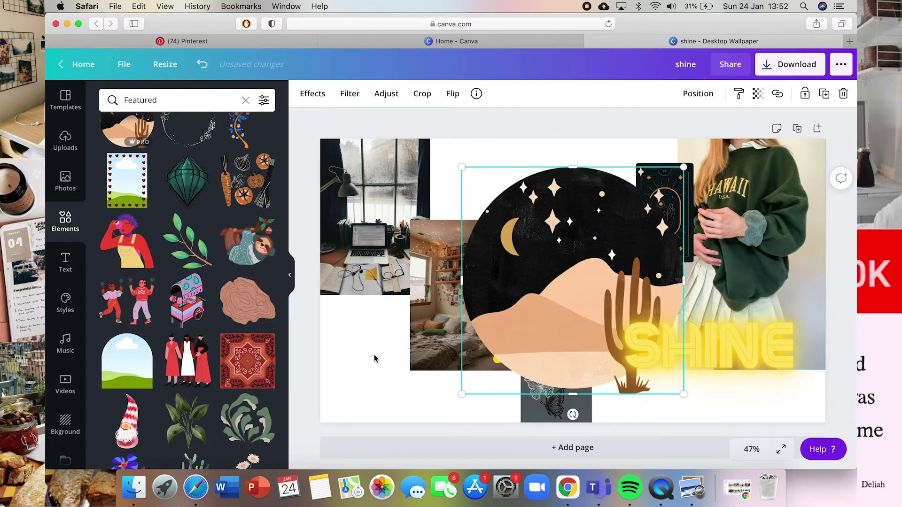
{"action": "left_click_drag", "start_coordinate": [518, 443], "coordinate": [440, 360]}
{"action": "left_click_drag", "start_coordinate": [397, 306], "coordinate": [446, 336]}
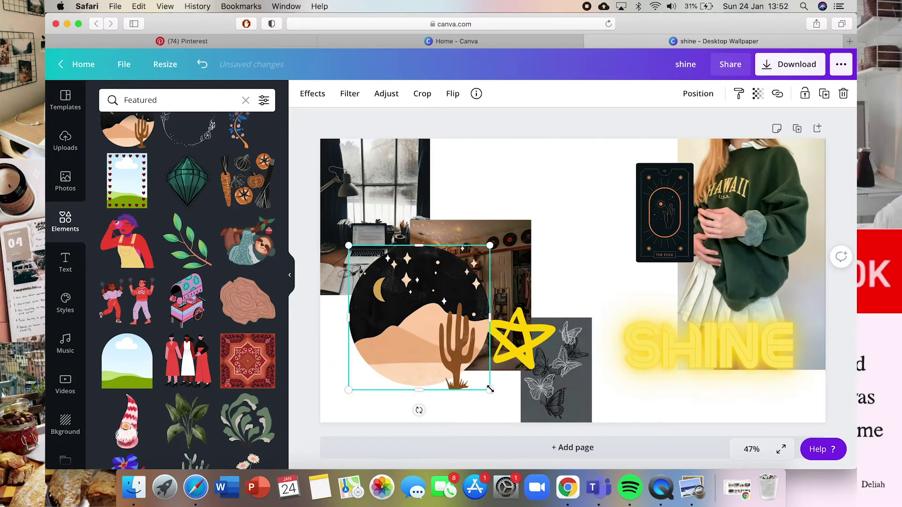
{"action": "left_click_drag", "start_coordinate": [472, 377], "coordinate": [456, 359]}
{"action": "left_click_drag", "start_coordinate": [409, 337], "coordinate": [394, 389]}
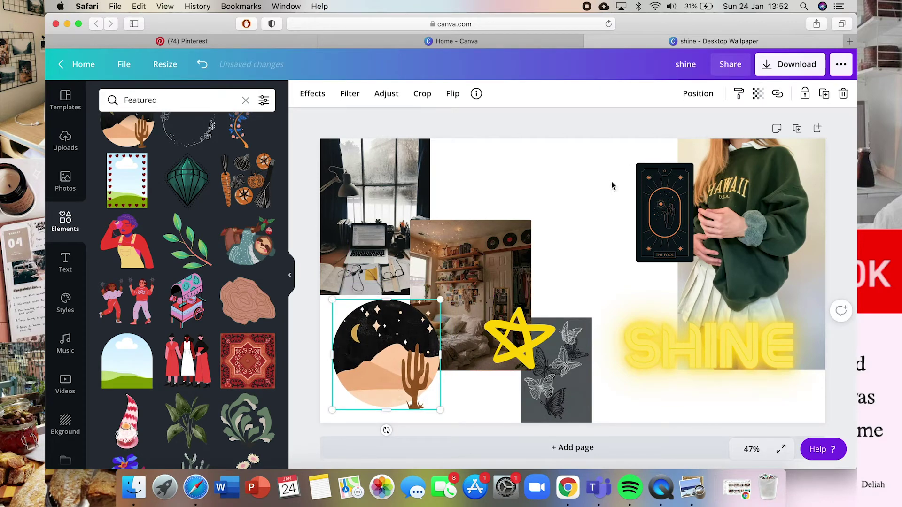
{"action": "left_click_drag", "start_coordinate": [439, 406], "coordinate": [425, 394]}
Add the "Books that I wanna read!" illustration from the Featured elements, scale it down, and place it above the butterfly image.
{"action": "scroll", "coordinate": [175, 405], "scroll_direction": "down", "scroll_amount": 7}
{"action": "scroll", "coordinate": [175, 405], "scroll_direction": "down", "scroll_amount": 2}
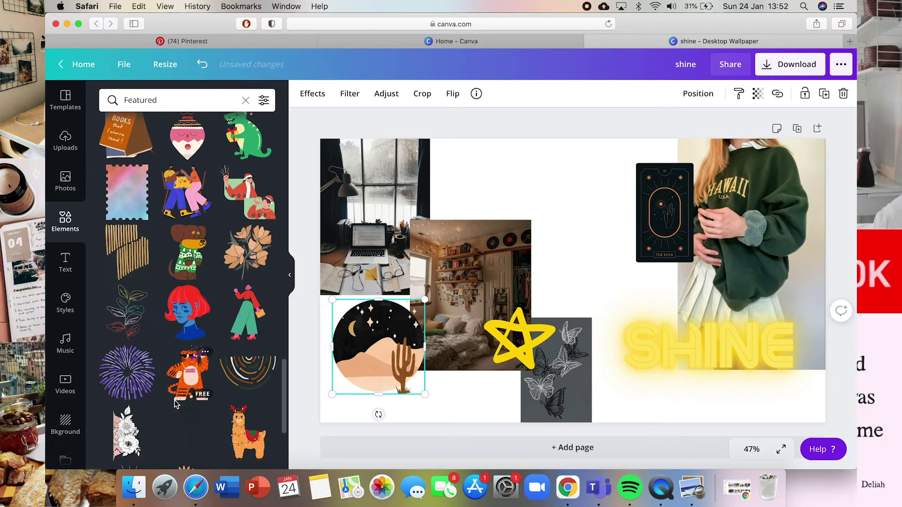
{"action": "left_click", "coordinate": [122, 142]}
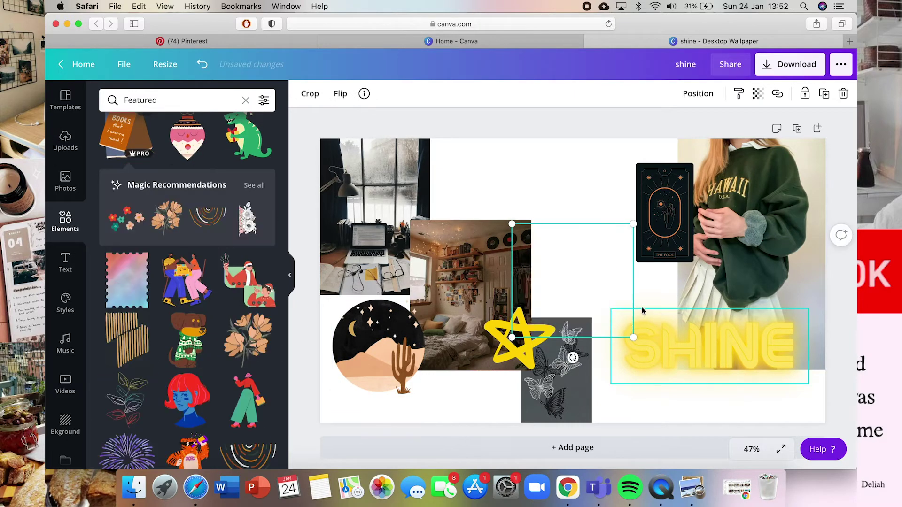
{"action": "left_click_drag", "start_coordinate": [633, 338], "coordinate": [561, 286]}
{"action": "left_click_drag", "start_coordinate": [561, 286], "coordinate": [552, 281]}
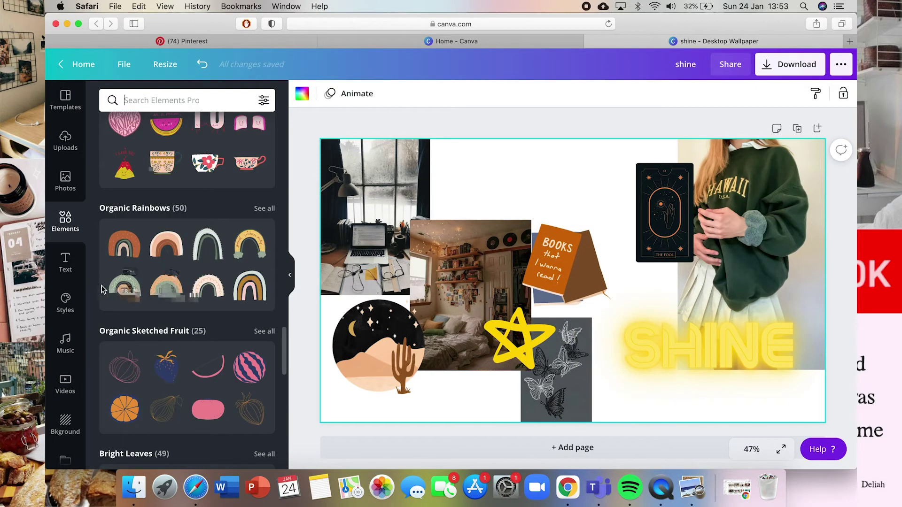
Add the "good vibes only" rainbow from the Organic Rainbows elements and place it over the bedroom photo's upper edge.
{"action": "scroll", "coordinate": [145, 282], "scroll_direction": "down", "scroll_amount": 5}
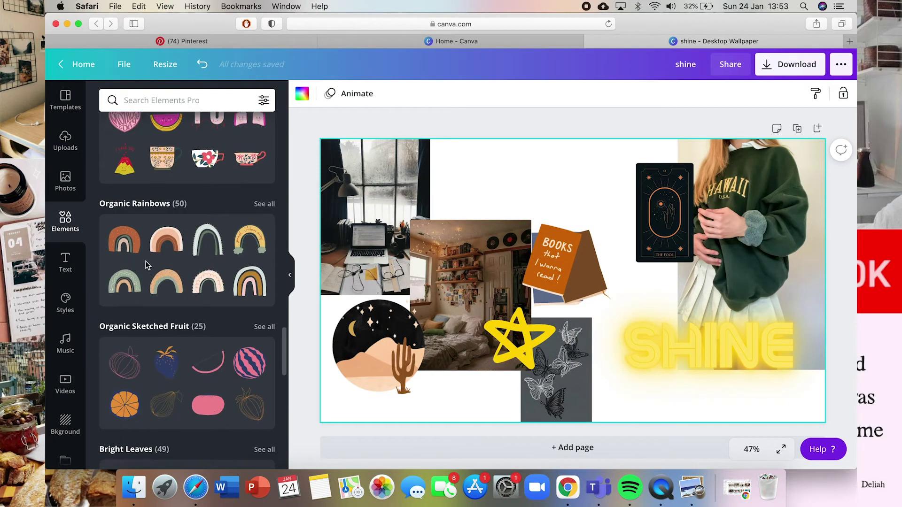
{"action": "scroll", "coordinate": [192, 346], "scroll_direction": "up", "scroll_amount": 5}
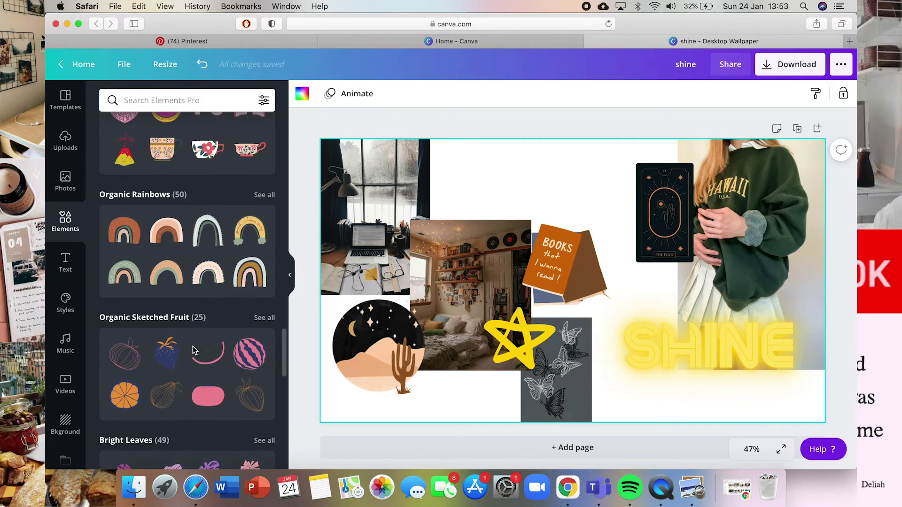
{"action": "left_click", "coordinate": [265, 195]}
{"action": "scroll", "coordinate": [228, 253], "scroll_direction": "down", "scroll_amount": 5}
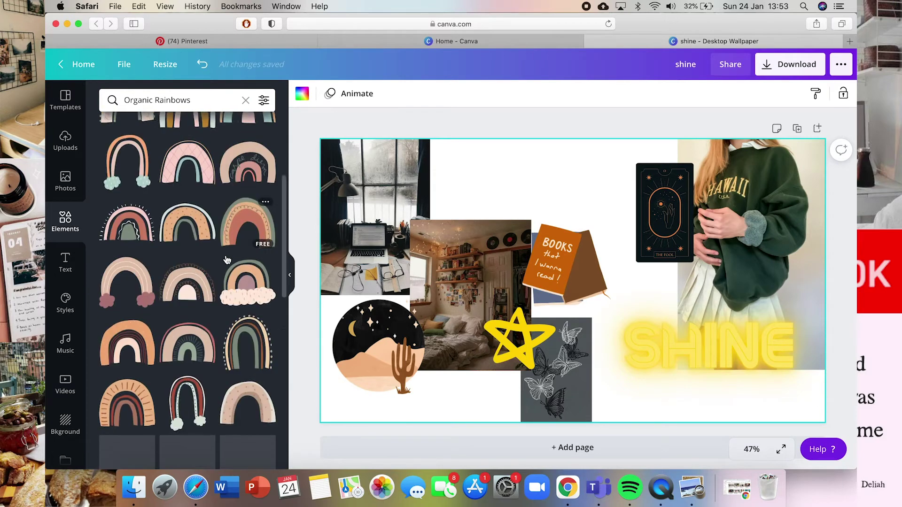
{"action": "scroll", "coordinate": [226, 260], "scroll_direction": "up", "scroll_amount": 10}
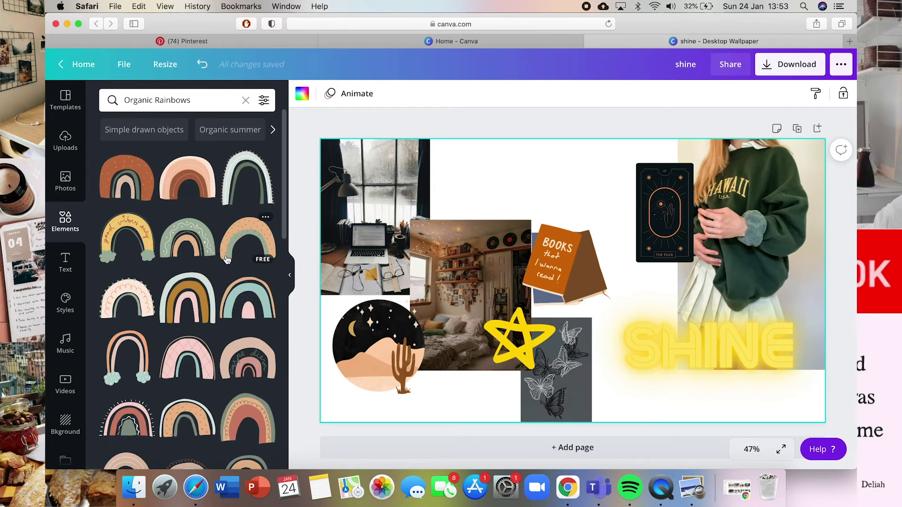
{"action": "left_click", "coordinate": [141, 244]}
{"action": "left_click_drag", "start_coordinate": [573, 258], "coordinate": [504, 196]}
{"action": "left_click_drag", "start_coordinate": [554, 270], "coordinate": [552, 263]}
Recolour the rainbow's yellow band with the custom mustard yellow #EBC111.
{"action": "left_click", "coordinate": [356, 93]}
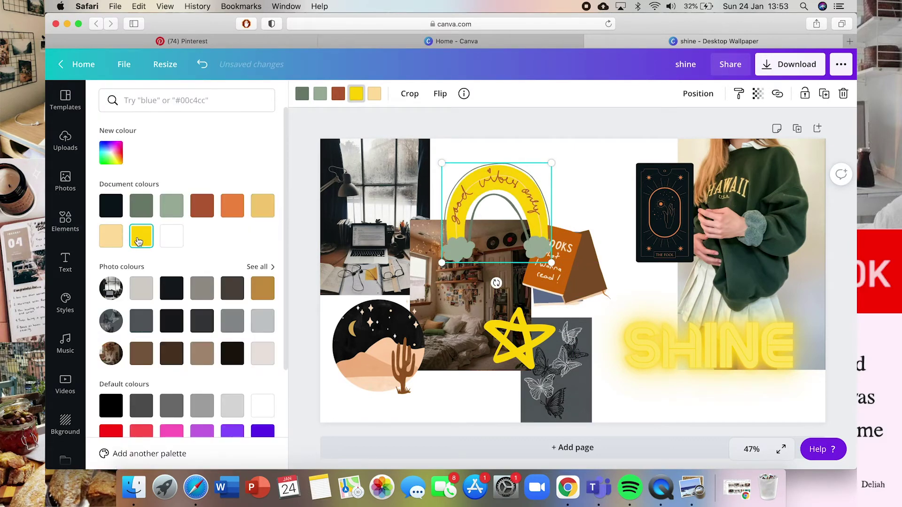
{"action": "left_click", "coordinate": [262, 207]}
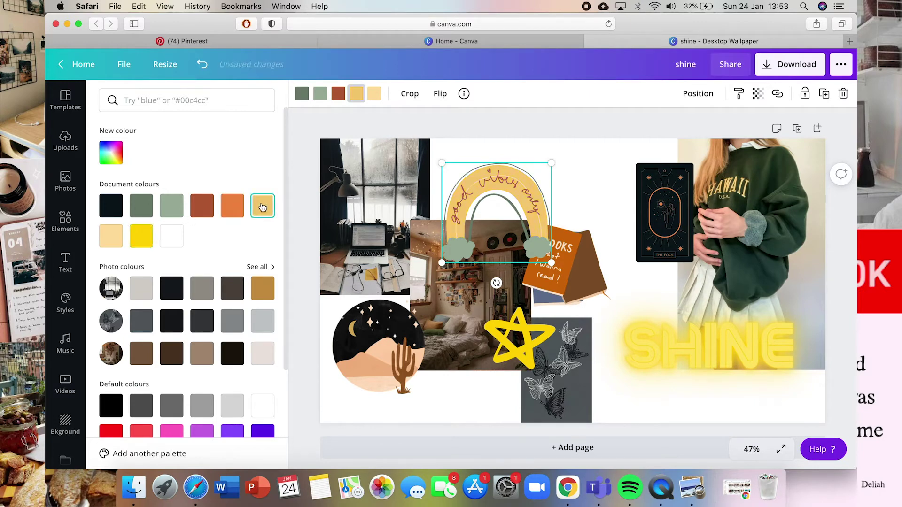
{"action": "left_click", "coordinate": [143, 237]}
{"action": "left_click", "coordinate": [111, 153]}
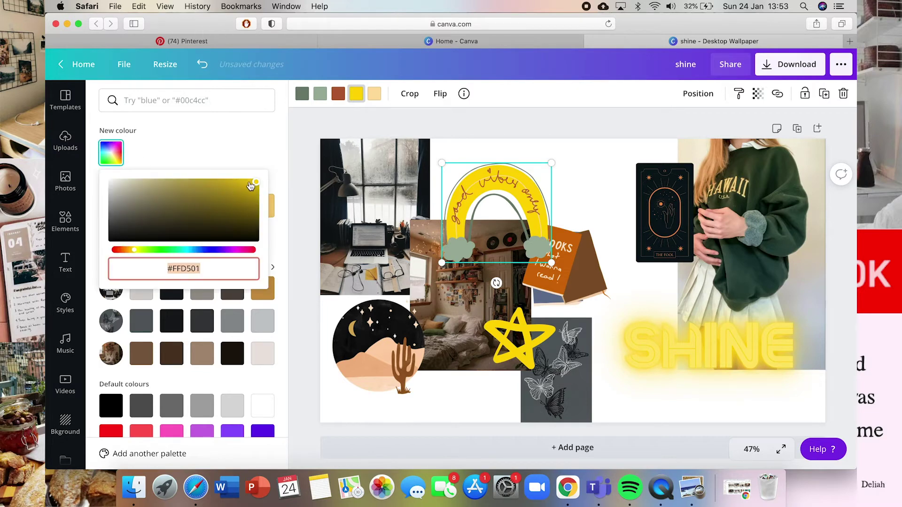
{"action": "mouse_move", "coordinate": [254, 185]}
{"action": "left_mouse_down"}
{"action": "mouse_move", "coordinate": [242, 185]}
{"action": "mouse_move", "coordinate": [248, 184]}
{"action": "left_mouse_up"}
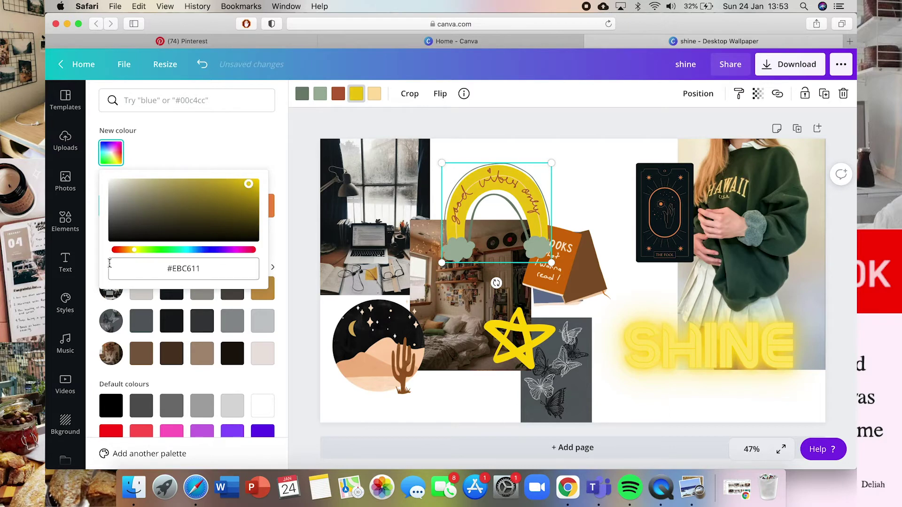
{"action": "left_click_drag", "start_coordinate": [134, 250], "coordinate": [134, 251]}
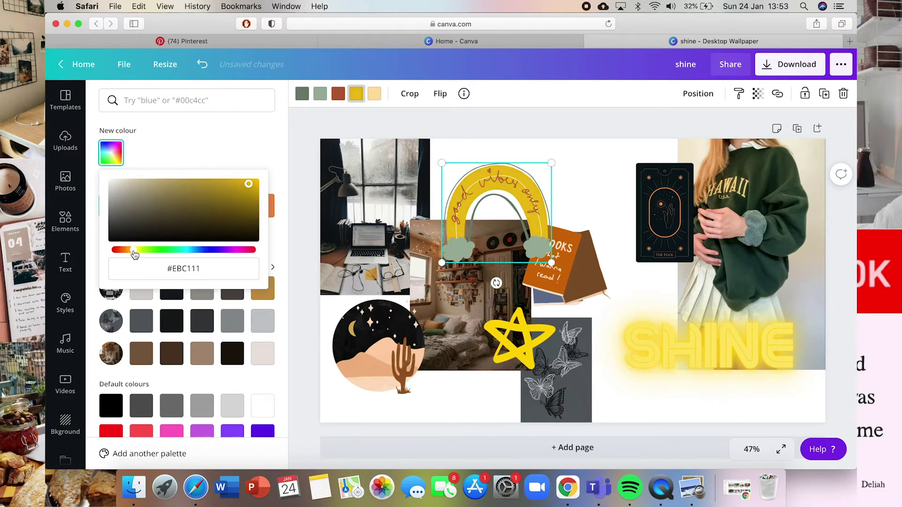
{"action": "left_click", "coordinate": [246, 141]}
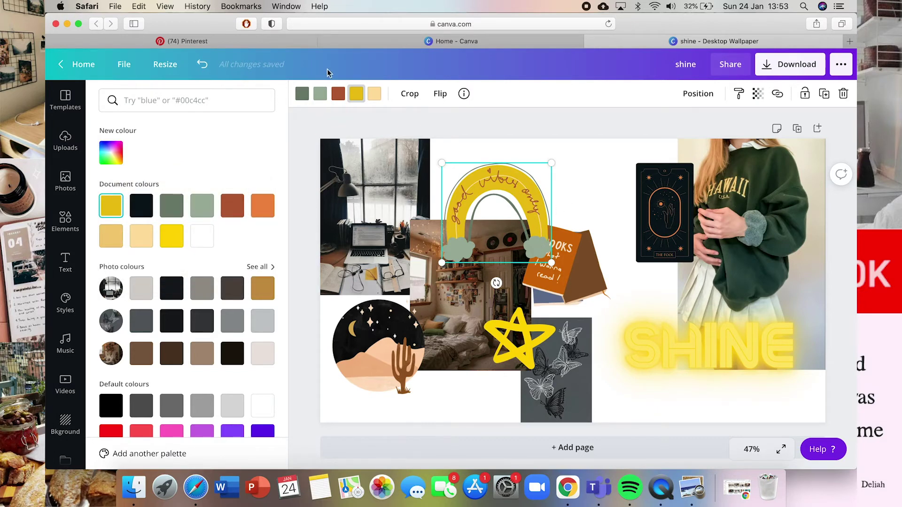
{"action": "left_click", "coordinate": [302, 94]}
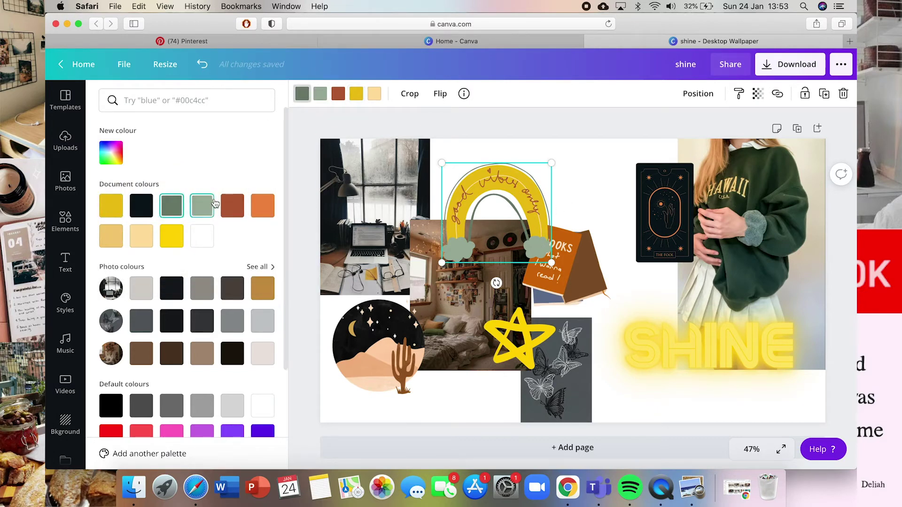
{"action": "left_click", "coordinate": [207, 235]}
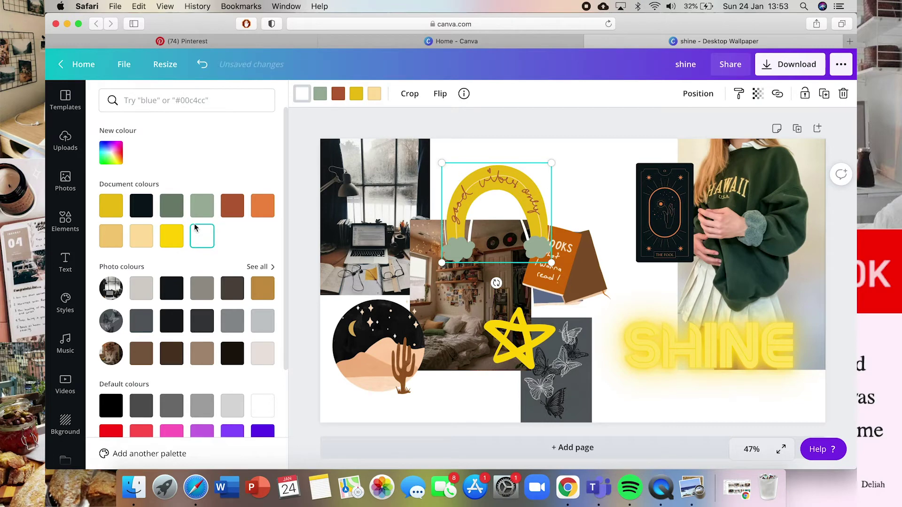
{"action": "left_click", "coordinate": [202, 63]}
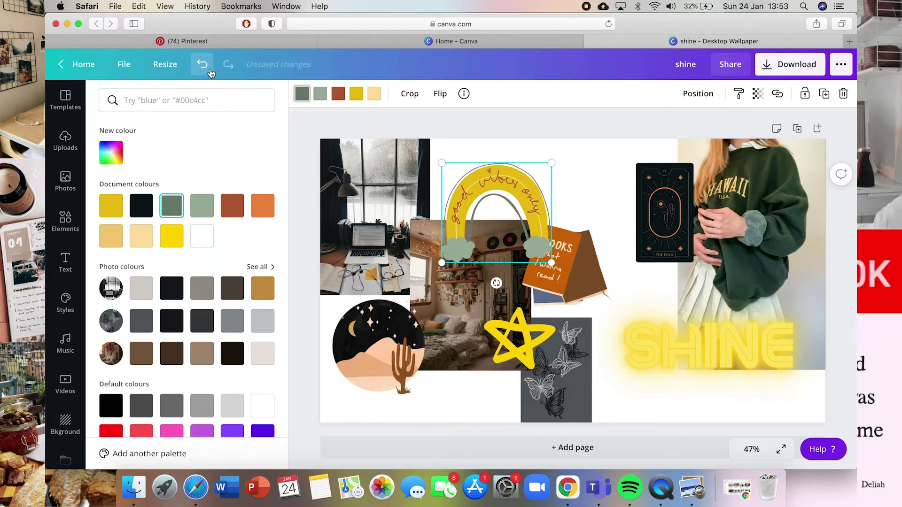
Recolour the rainbow's clouds white, scale the rainbow down, and place it above the bedroom photo against the desk photo's right edge.
{"action": "left_click", "coordinate": [320, 94]}
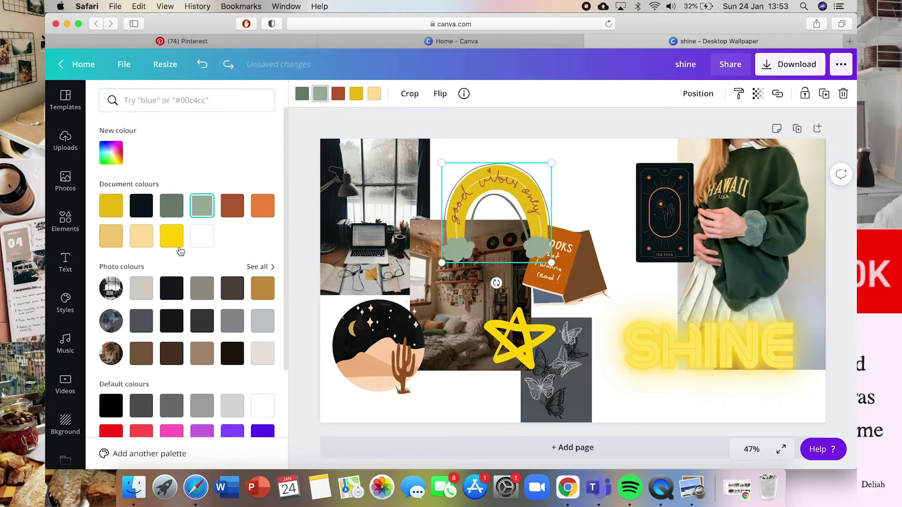
{"action": "left_click", "coordinate": [206, 230]}
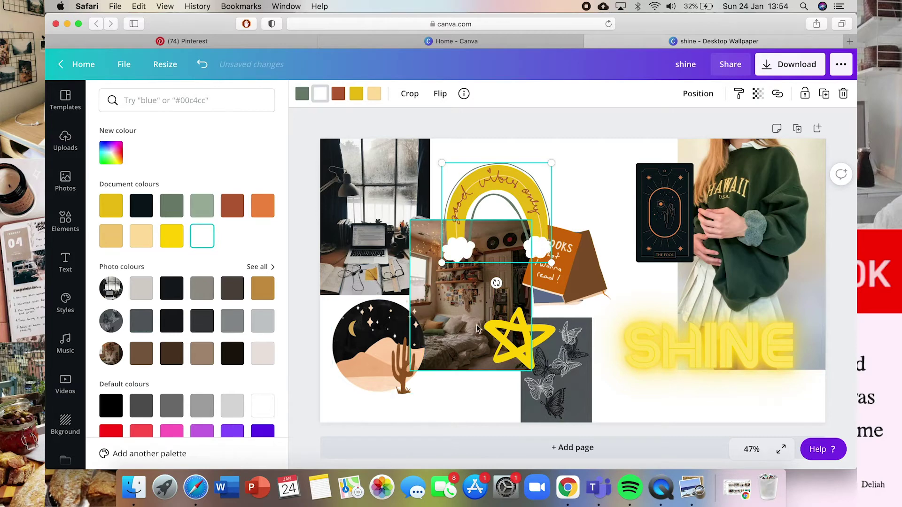
{"action": "left_click_drag", "start_coordinate": [522, 223], "coordinate": [440, 244]}
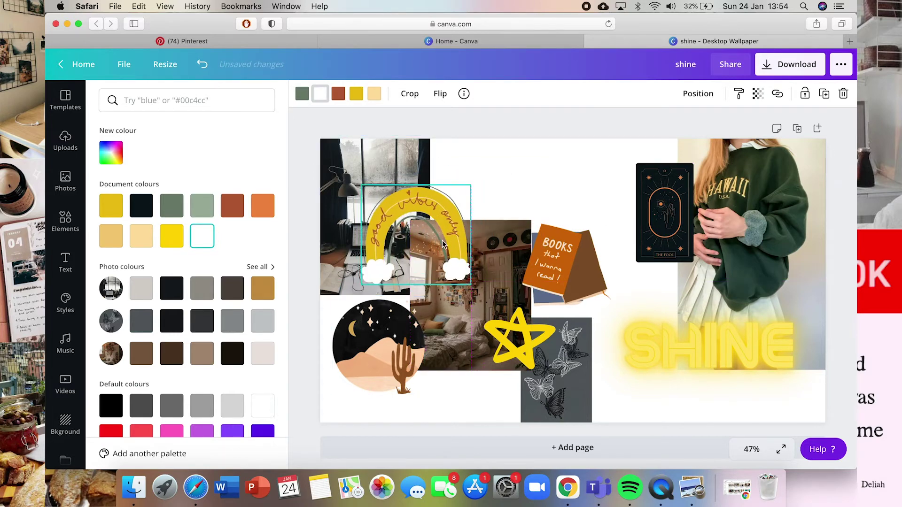
{"action": "left_click_drag", "start_coordinate": [465, 277], "coordinate": [479, 229]}
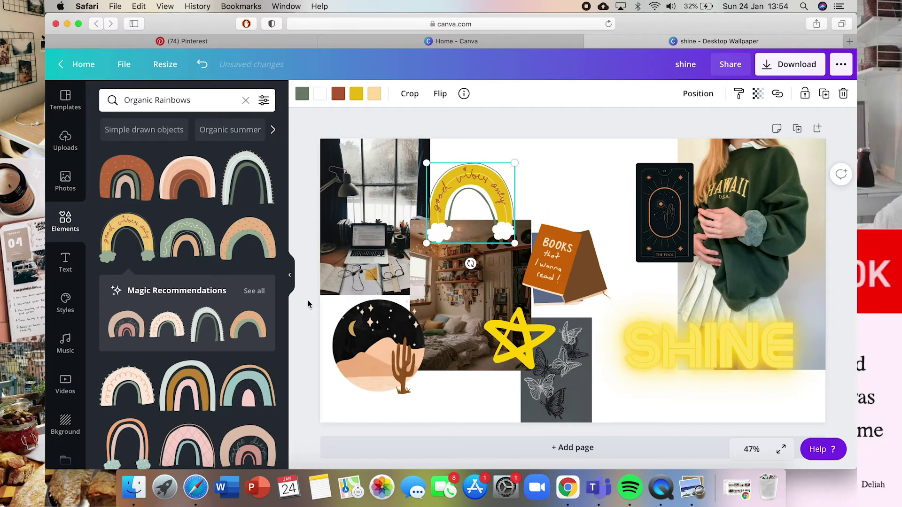
{"action": "left_click", "coordinate": [66, 304]}
{"action": "scroll", "coordinate": [172, 353], "scroll_direction": "down", "scroll_amount": 6}
{"action": "scroll", "coordinate": [173, 354], "scroll_direction": "down", "scroll_amount": 3}
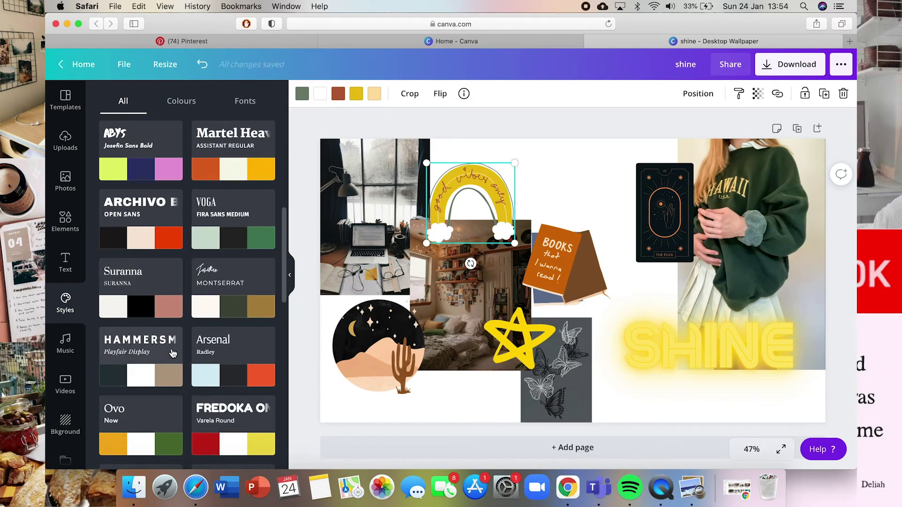
{"action": "scroll", "coordinate": [172, 354], "scroll_direction": "down", "scroll_amount": 5}
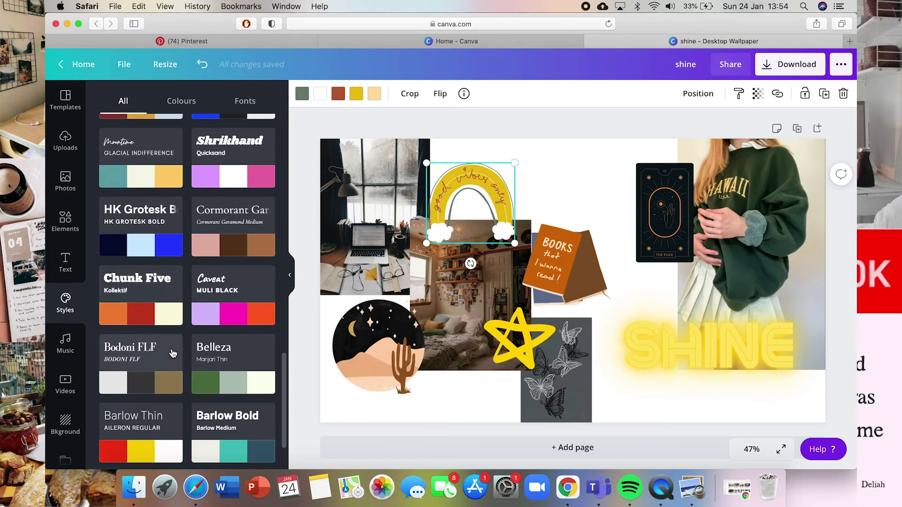
{"action": "scroll", "coordinate": [173, 353], "scroll_direction": "down", "scroll_amount": 1}
Set the page background to the pink-sky mountain photo from Landscapes and browse the other backgrounds.
{"action": "left_click", "coordinate": [59, 425]}
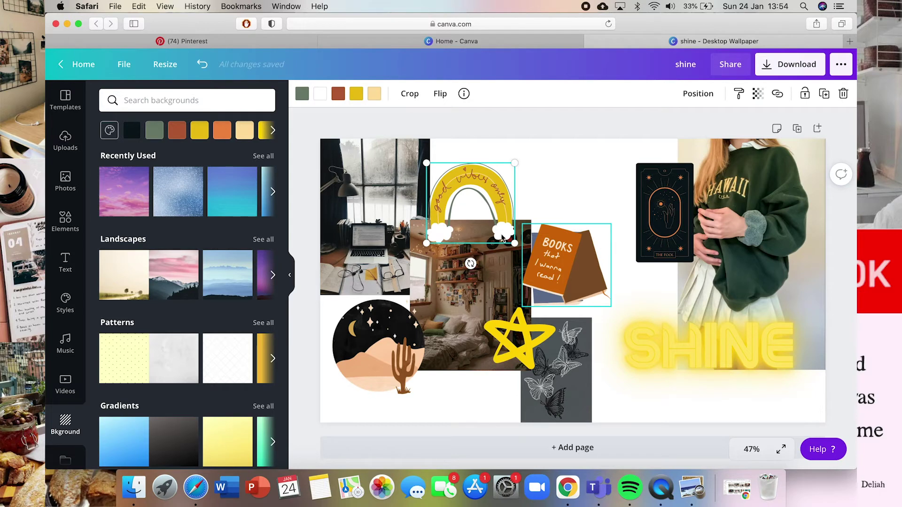
{"action": "left_click", "coordinate": [182, 287]}
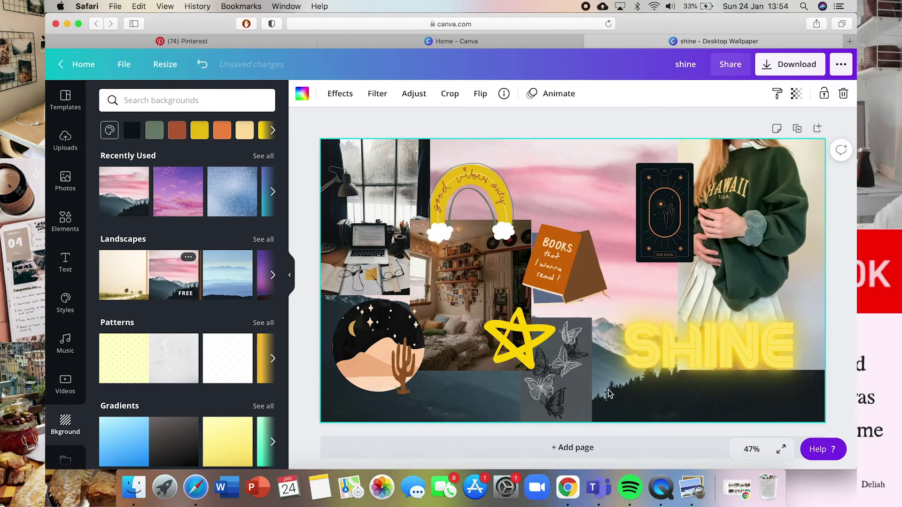
{"action": "left_click", "coordinate": [272, 192]}
{"action": "scroll", "coordinate": [263, 211], "scroll_direction": "down", "scroll_amount": 3}
Download the wallpaper as a PNG and, in Preview, open the choice of destination folders for moving shine.png.
{"action": "left_click", "coordinate": [797, 76]}
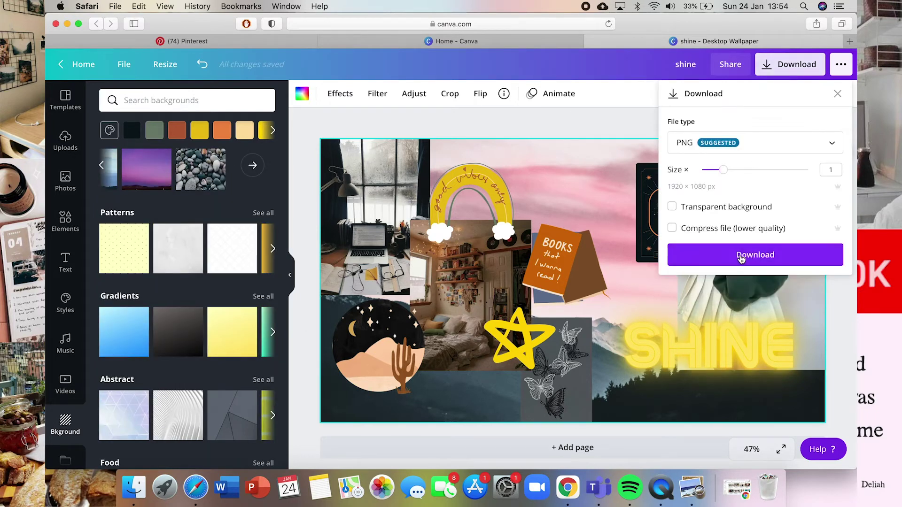
{"action": "left_click", "coordinate": [741, 257]}
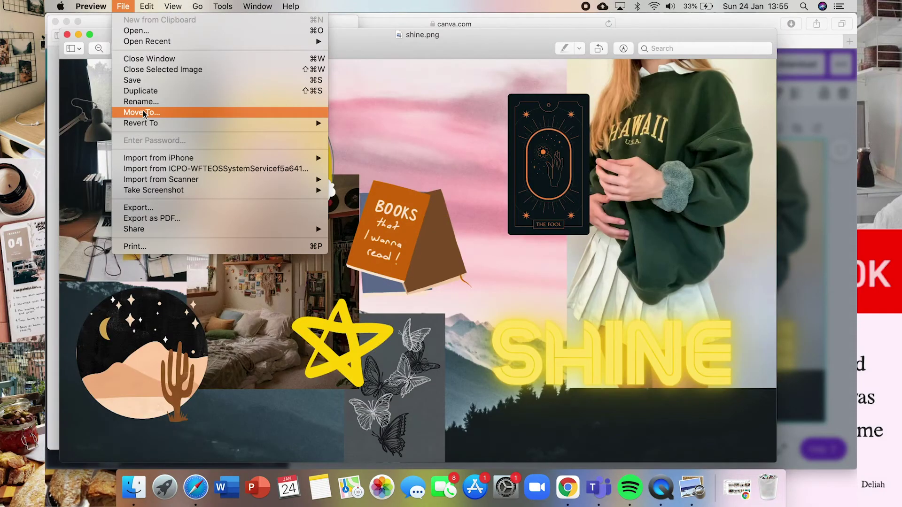
{"action": "left_click", "coordinate": [143, 111]}
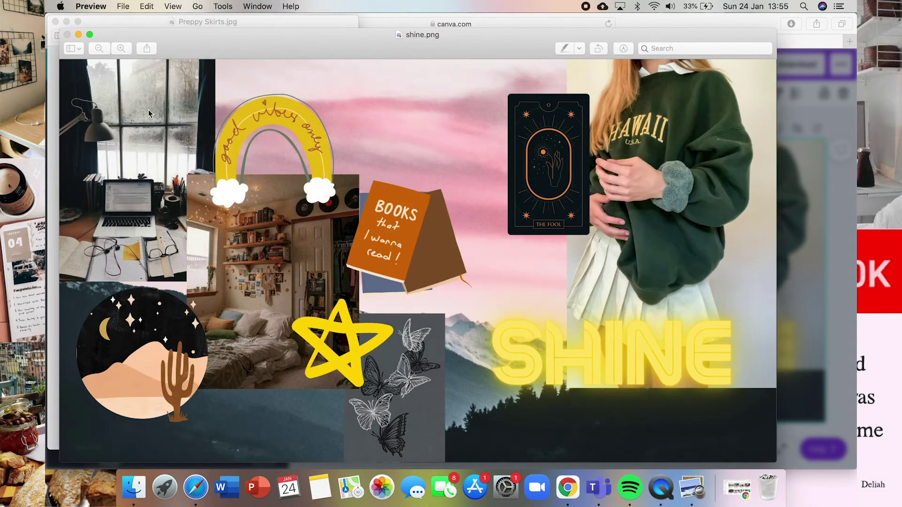
{"action": "left_click", "coordinate": [401, 78]}
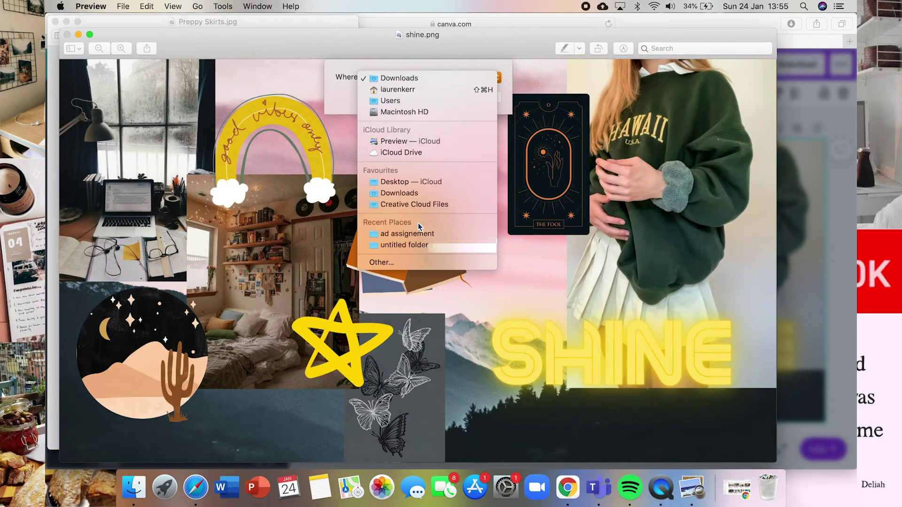